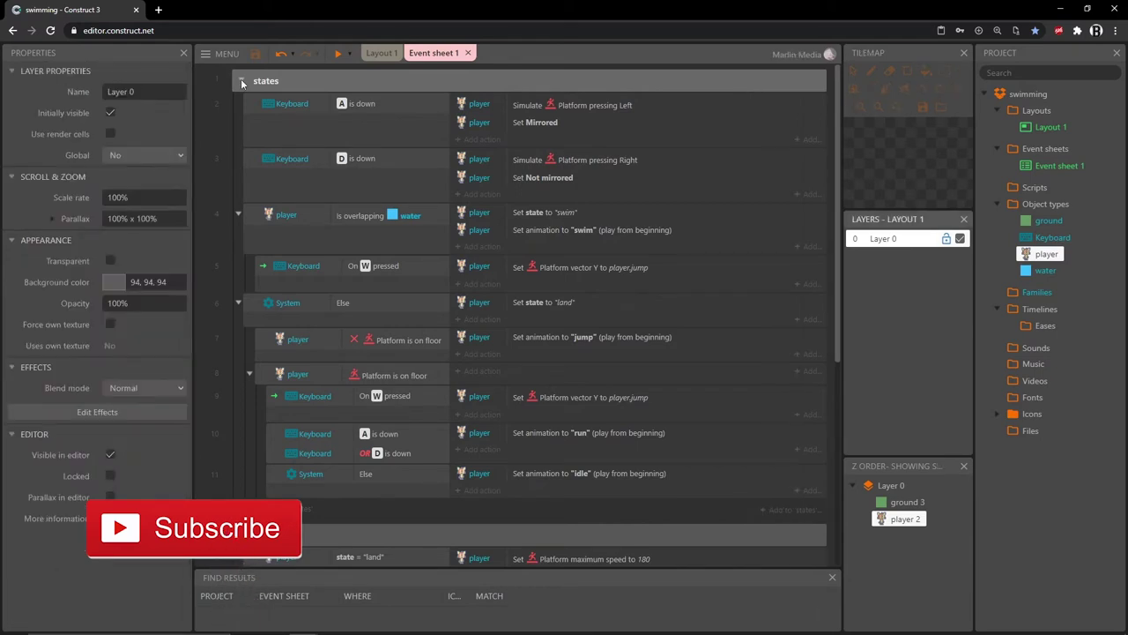
# Collapse the states, land and water event groups so only their headers show
pyautogui.click(240, 80)
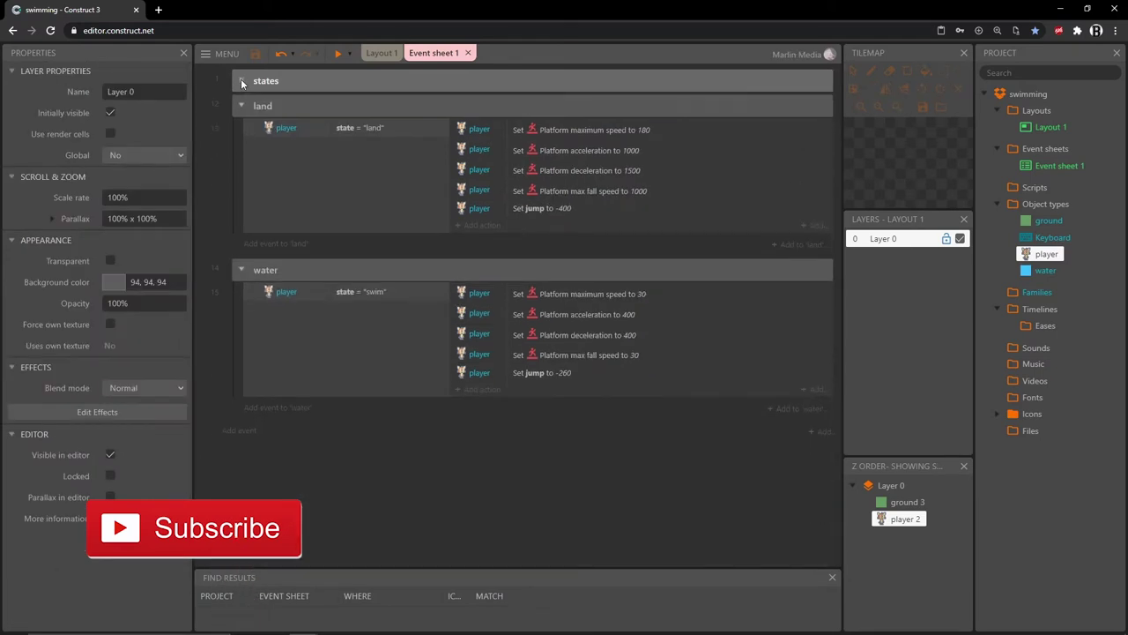
pyautogui.click(241, 105)
pyautogui.click(240, 130)
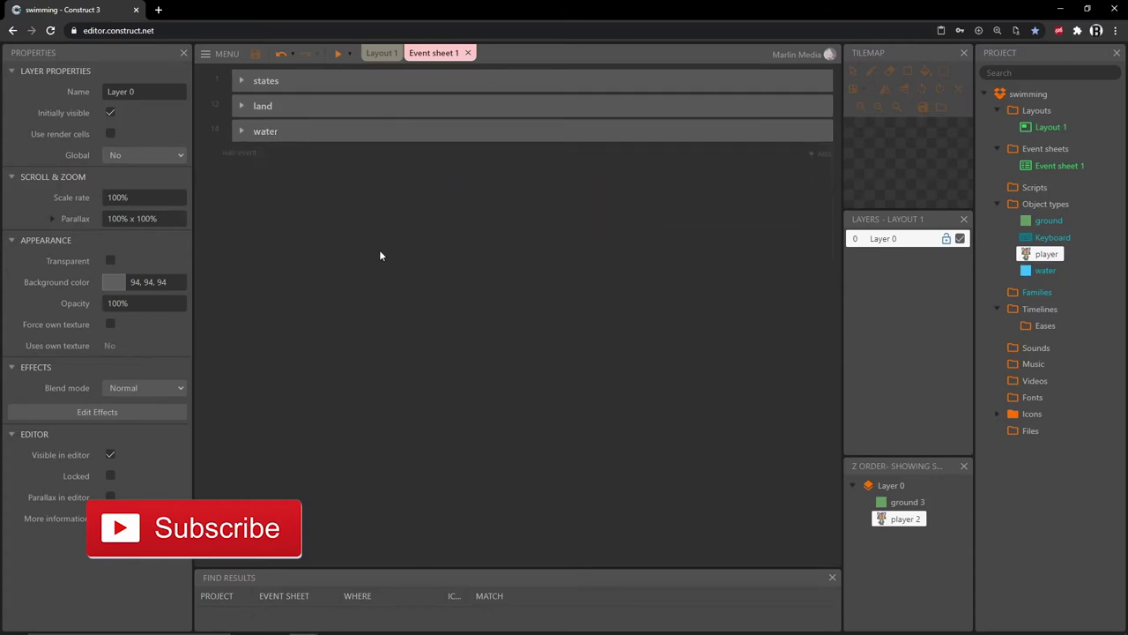
# In Layout 1, rename Layer 0 to 'player' and zoom out to view the level
pyautogui.click(384, 54)
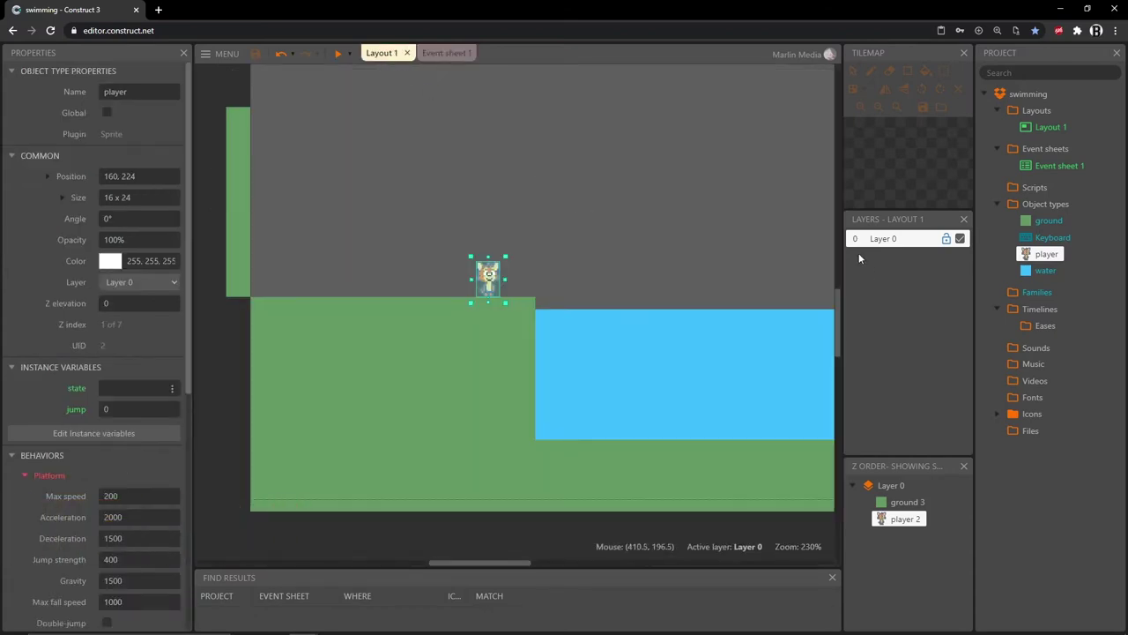
pyautogui.click(922, 244)
pyautogui.click(892, 238)
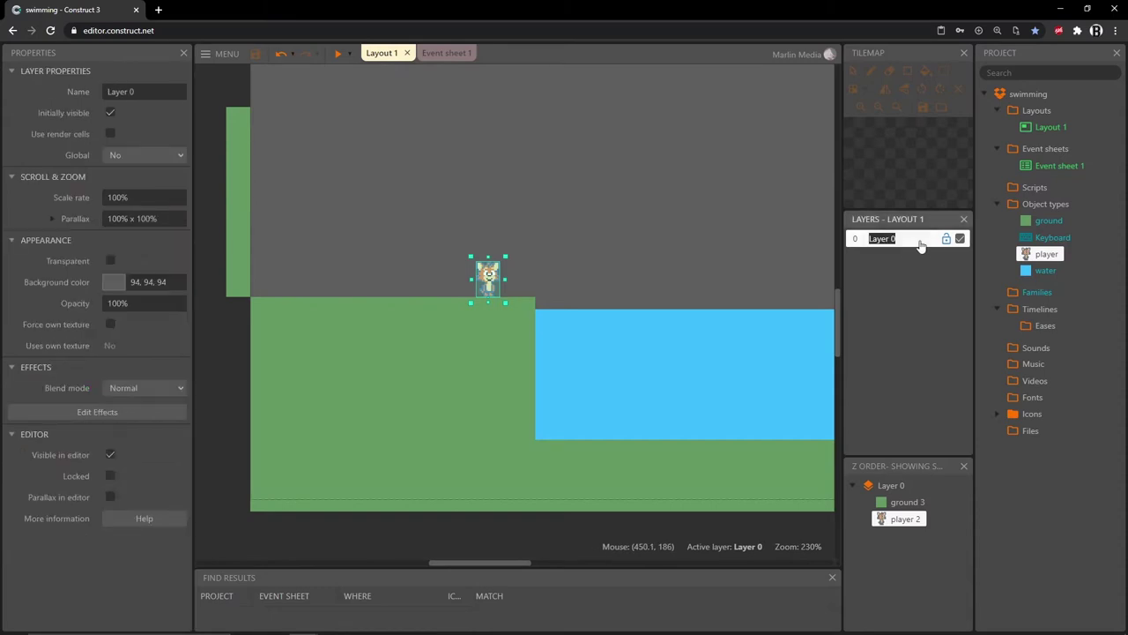
pyautogui.write('player')
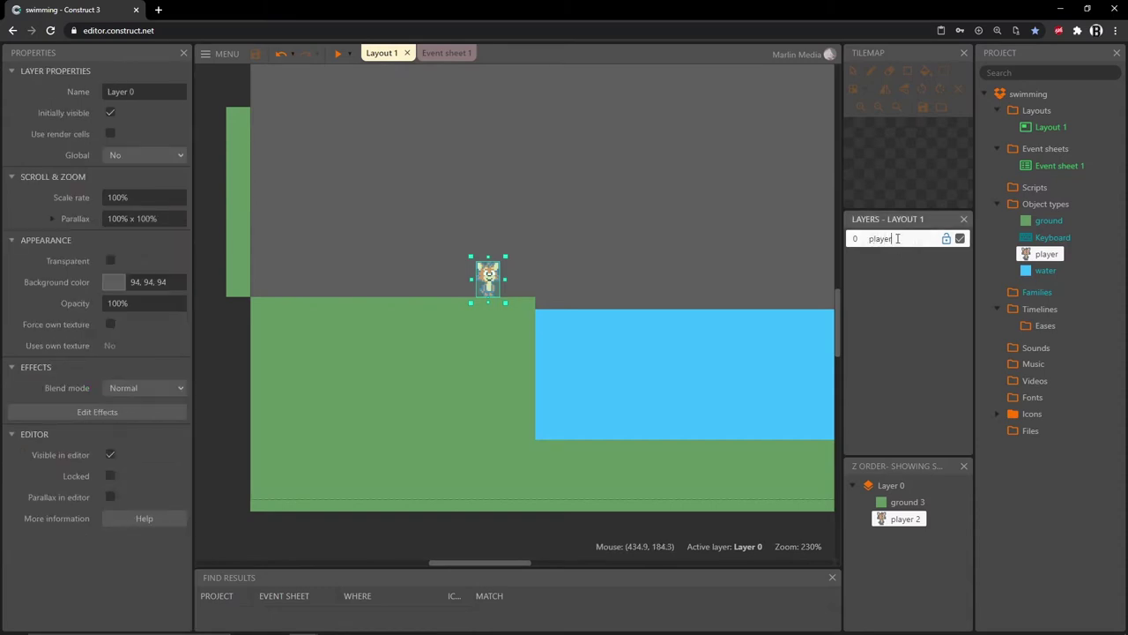
pyautogui.press('Return')
pyautogui.keyDown('ctrl'); pyautogui.scroll(-2, 648, 284); pyautogui.keyUp('ctrl')
pyautogui.moveTo(646, 283); pyautogui.dragTo(423, 314, button='middle')
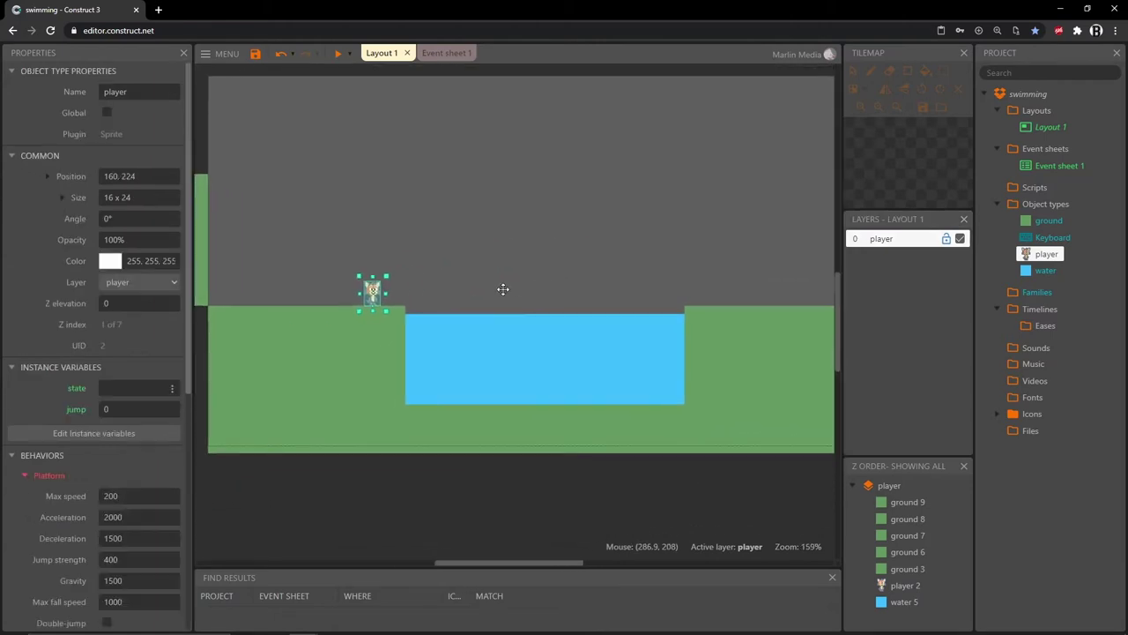
pyautogui.keyDown('ctrl'); pyautogui.scroll(-1, 590, 288); pyautogui.keyUp('ctrl')
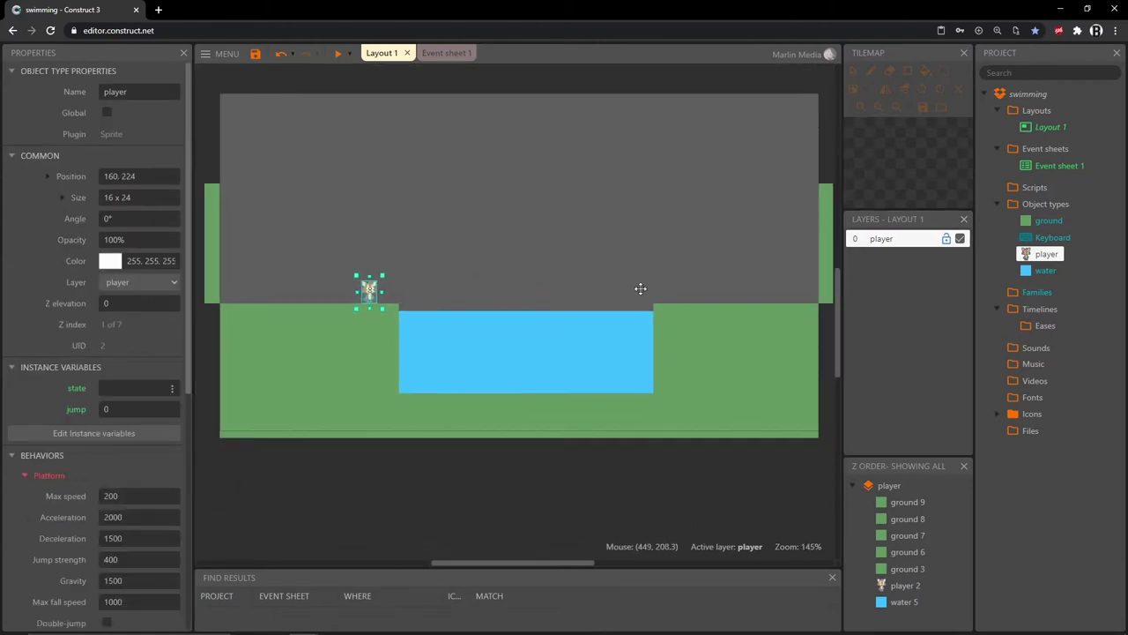
# Add a new layer at the top named 'collisions'
pyautogui.rightClick(885, 309)
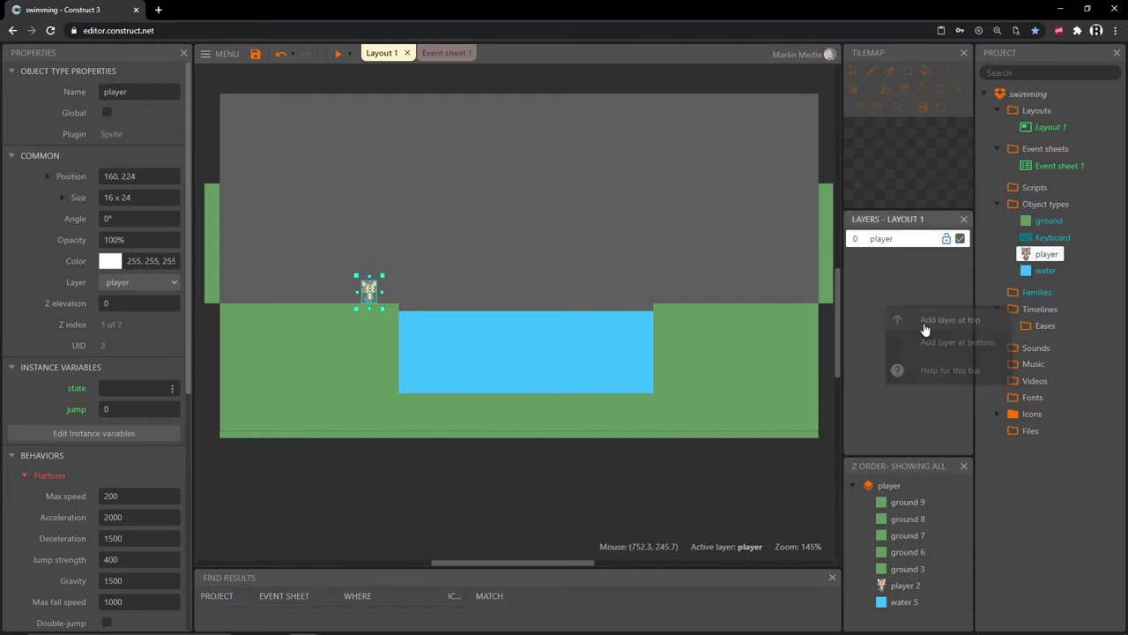
pyautogui.click(924, 328)
pyautogui.write('co')
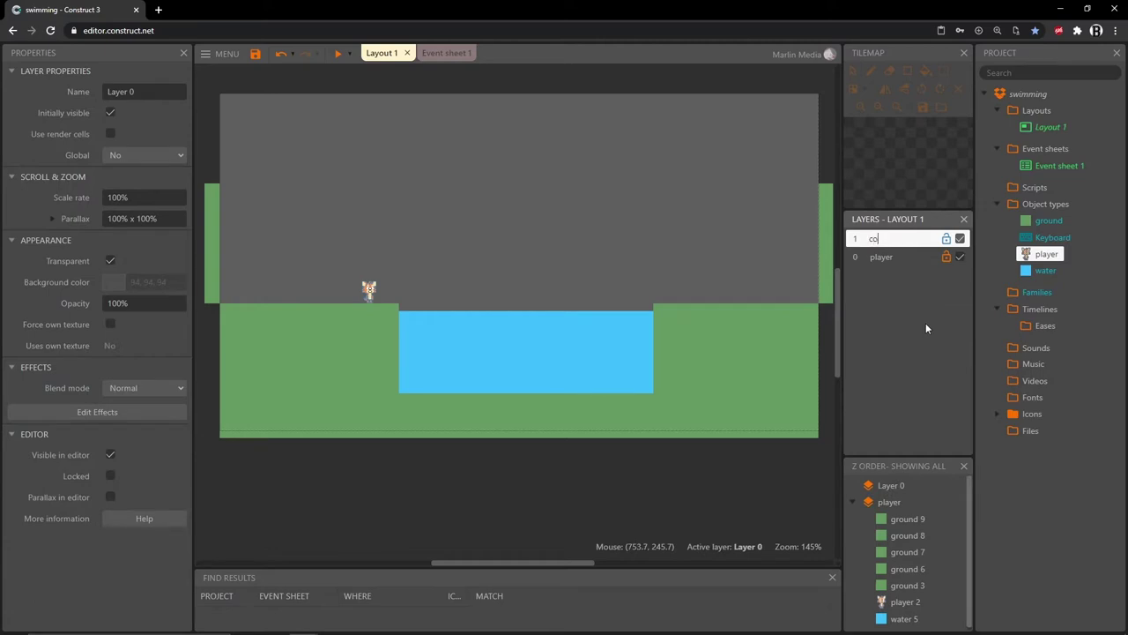
pyautogui.write('llisions')
pyautogui.press('Return')
# Move all ground objects onto the collisions layer
pyautogui.click(1032, 223)
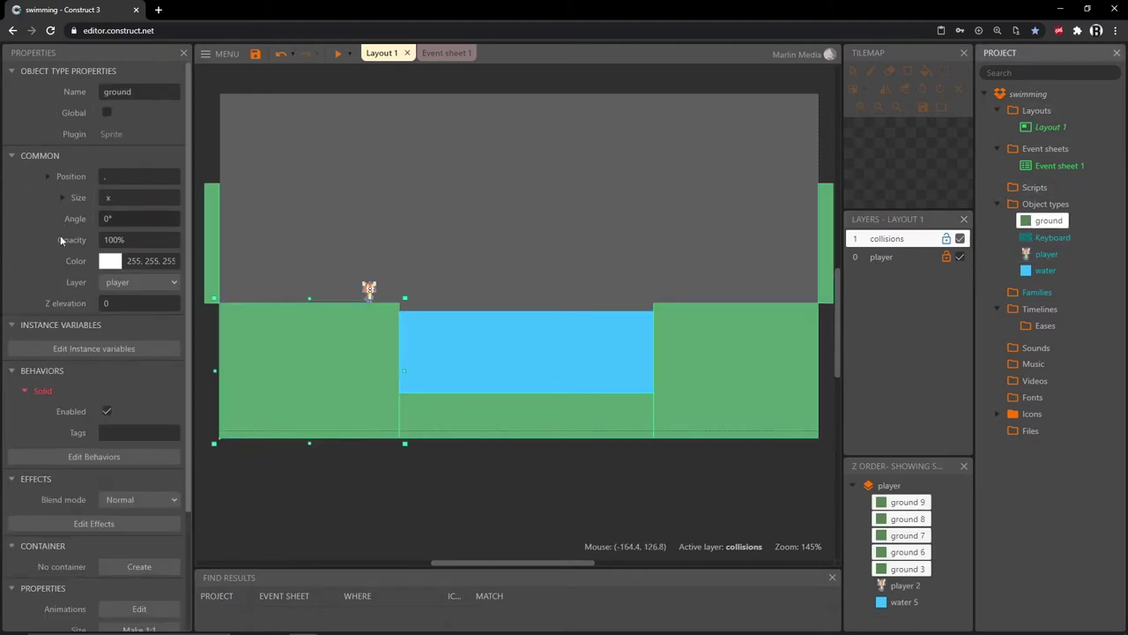
pyautogui.click(129, 284)
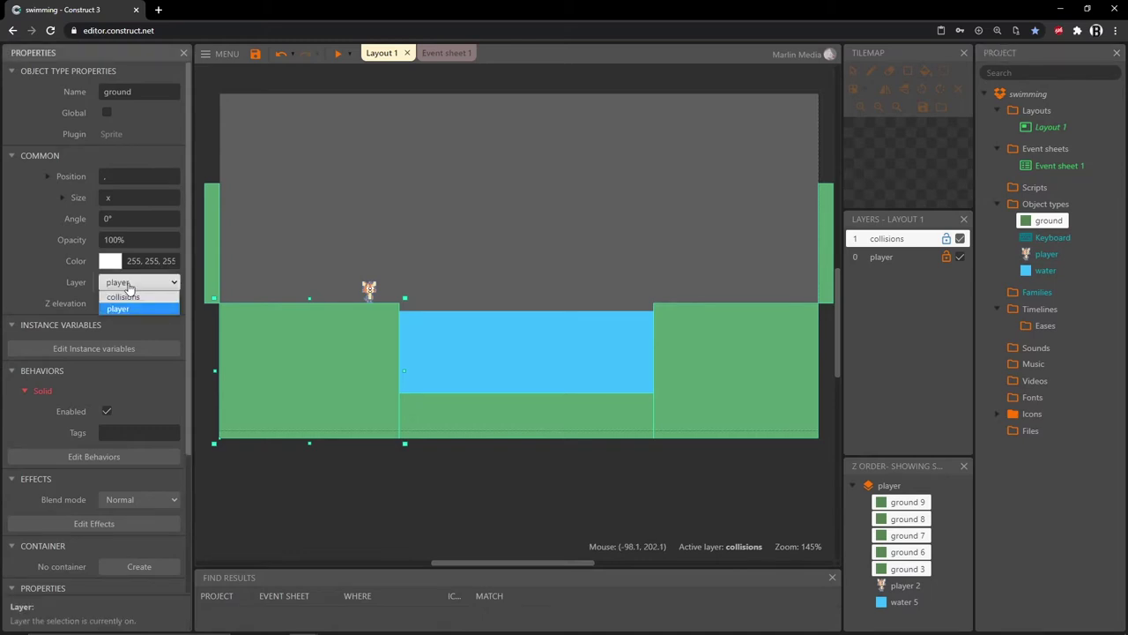
pyautogui.click(124, 297)
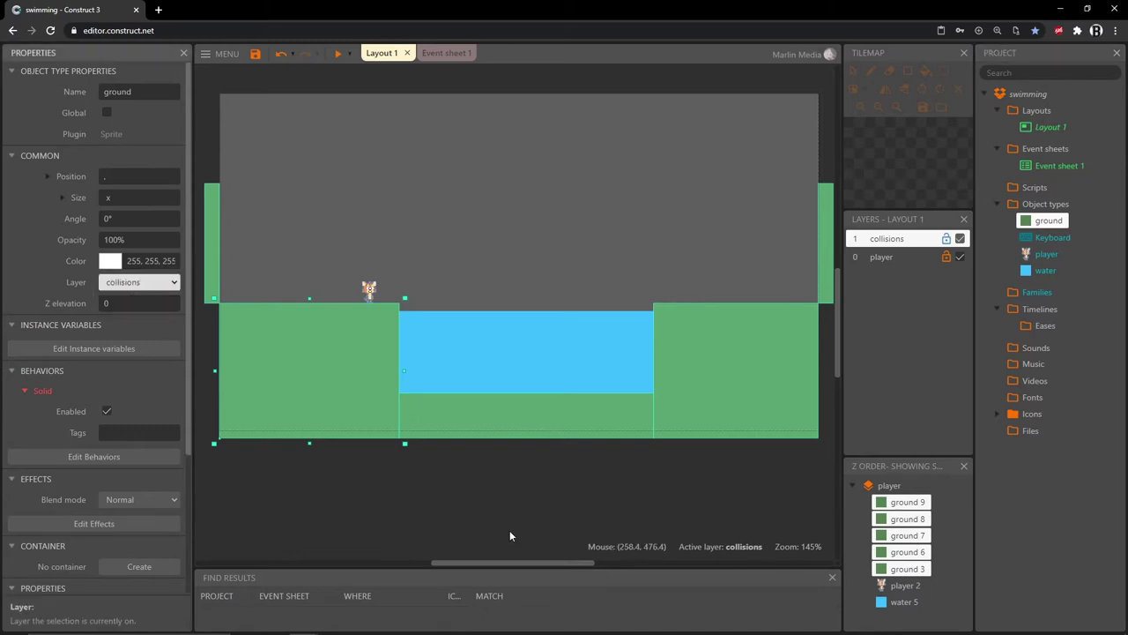
pyautogui.click(621, 469)
# Check the ground pieces and toggle the collisions layer's visibility to confirm they moved
pyautogui.click(692, 350)
pyautogui.click(531, 415)
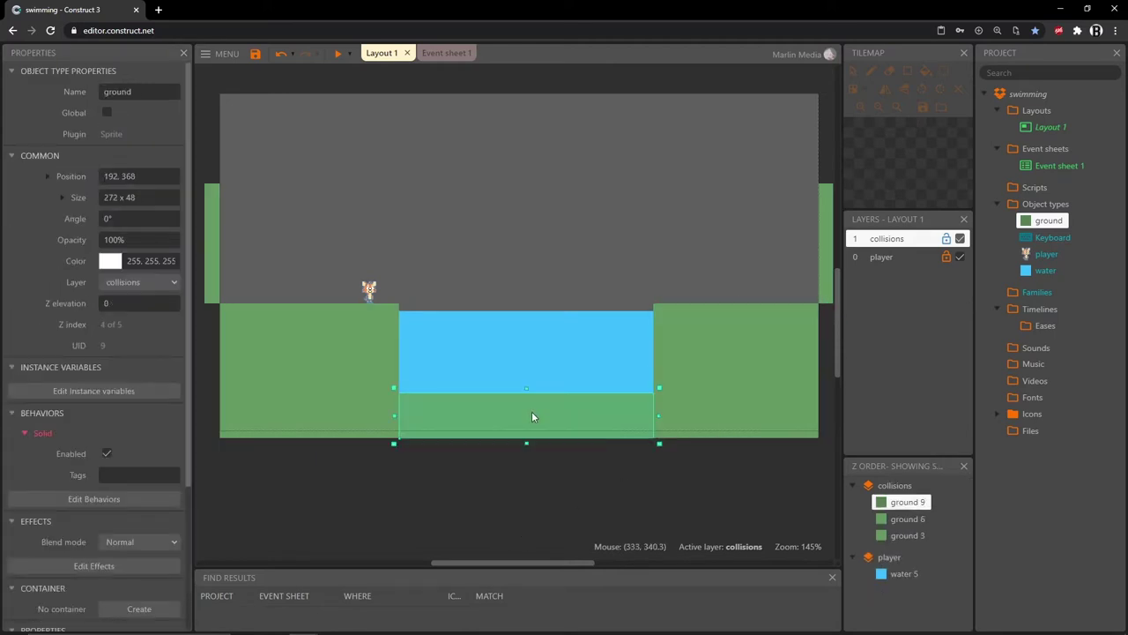
pyautogui.click(304, 335)
pyautogui.click(960, 239)
pyautogui.click(960, 239)
pyautogui.click(960, 239)
pyautogui.click(960, 239)
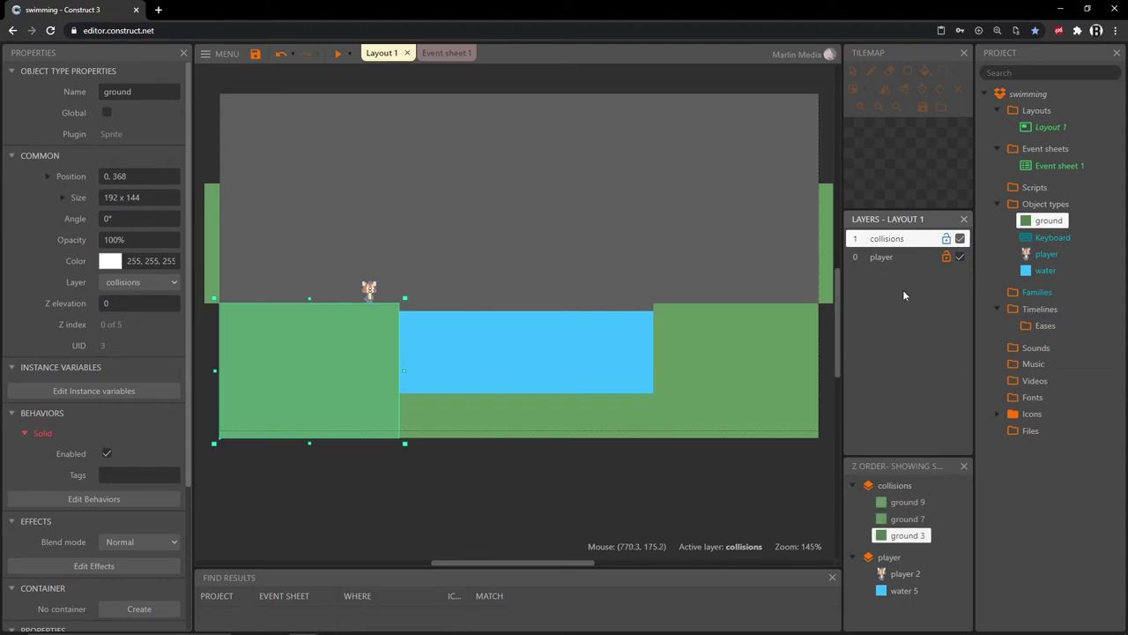
pyautogui.click(745, 453)
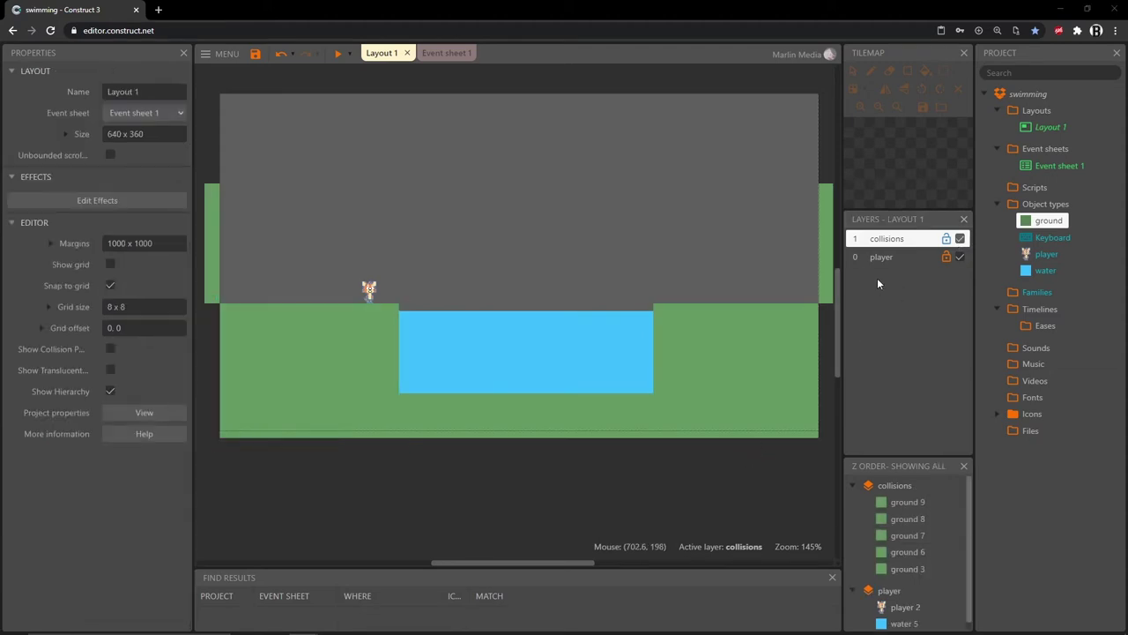
# Add a new layer at the bottom named 'water'
pyautogui.rightClick(878, 280)
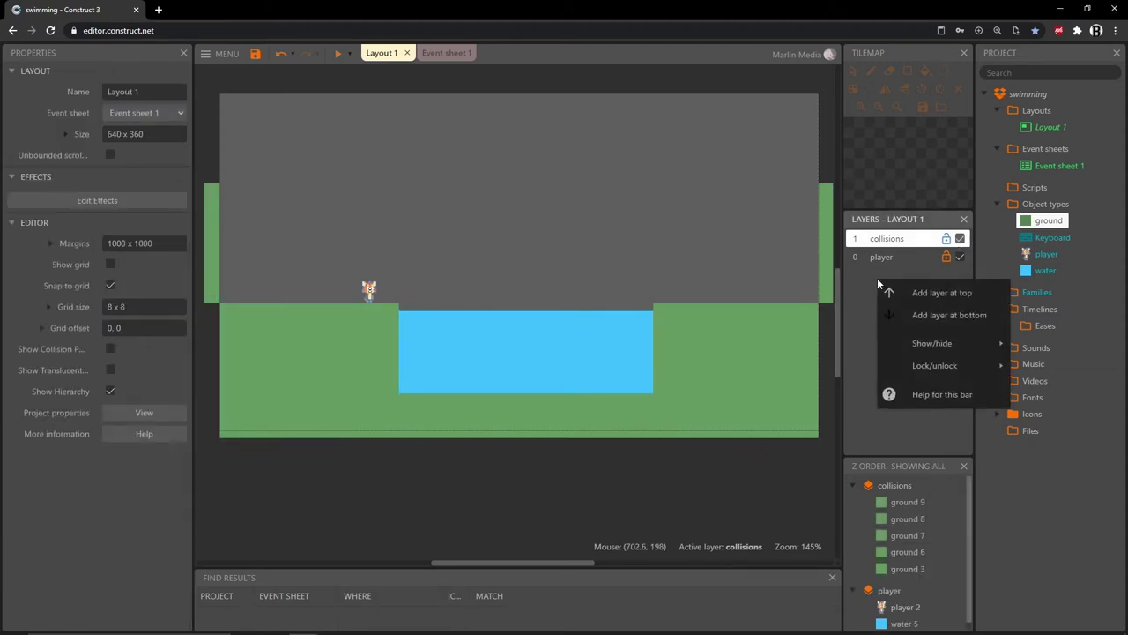
pyautogui.click(936, 318)
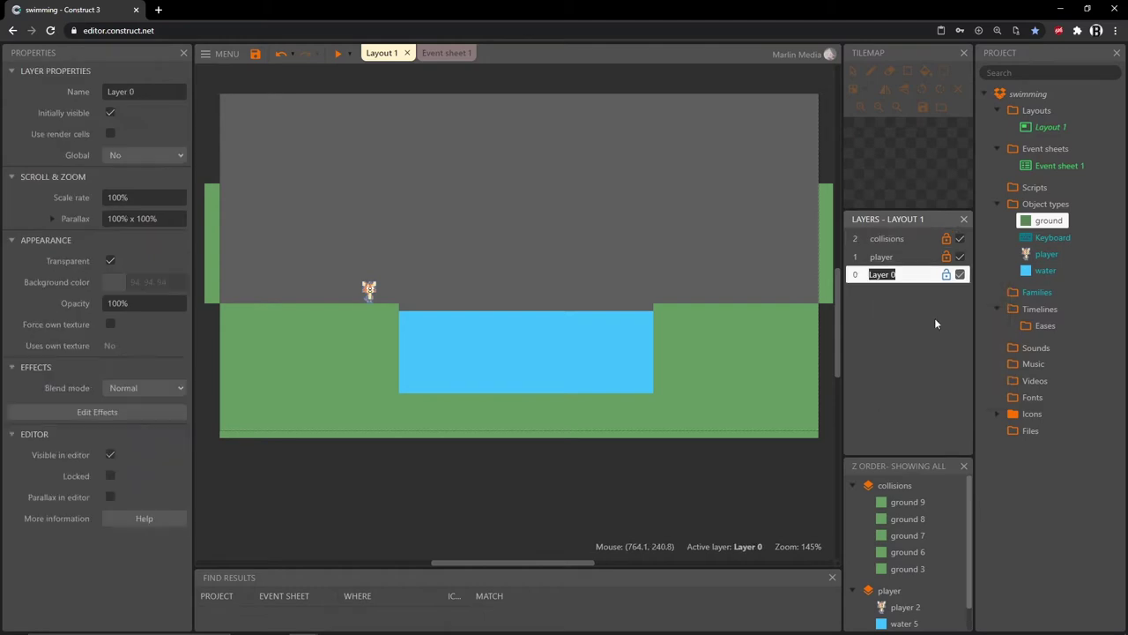
pyautogui.write('water')
pyautogui.press('Return')
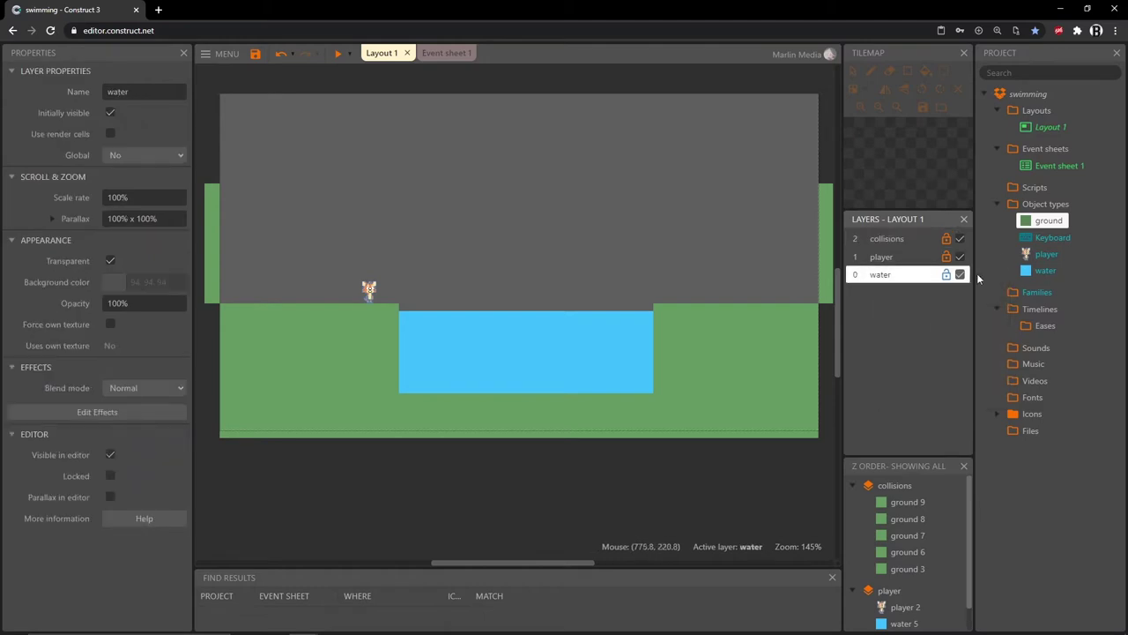
# Move the blue water object onto the water layer
pyautogui.click(1045, 272)
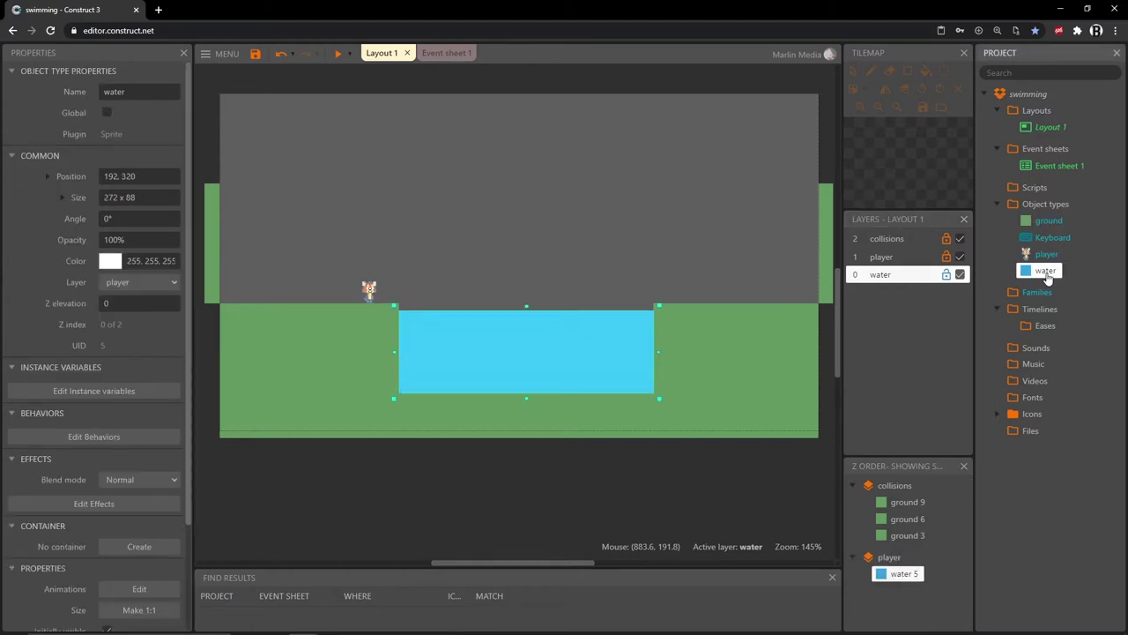
pyautogui.click(159, 282)
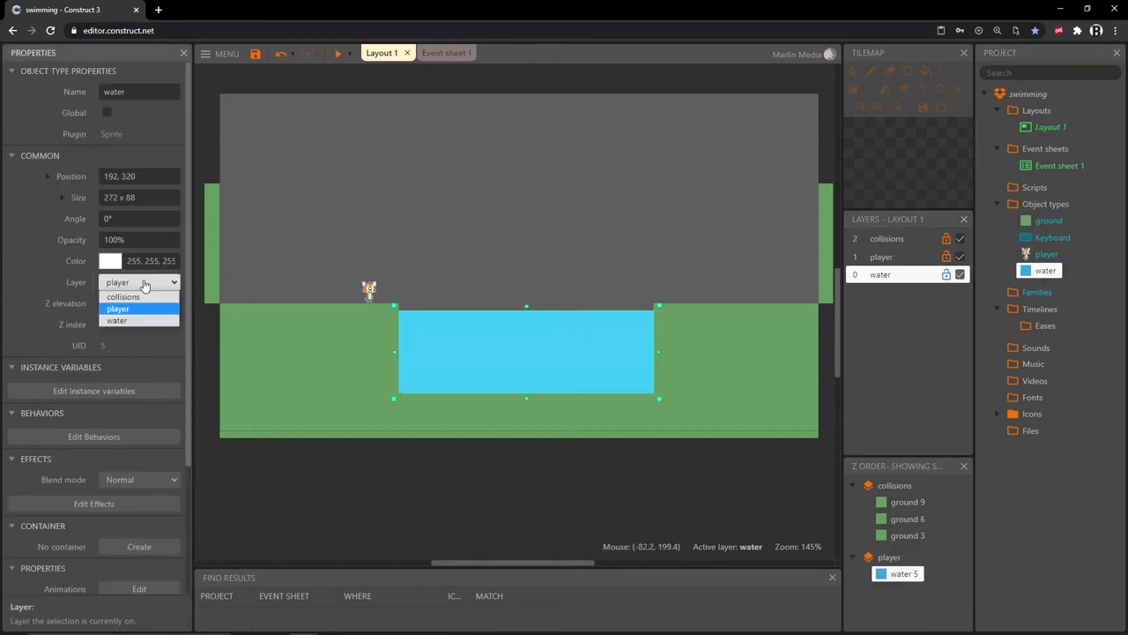
pyautogui.click(118, 320)
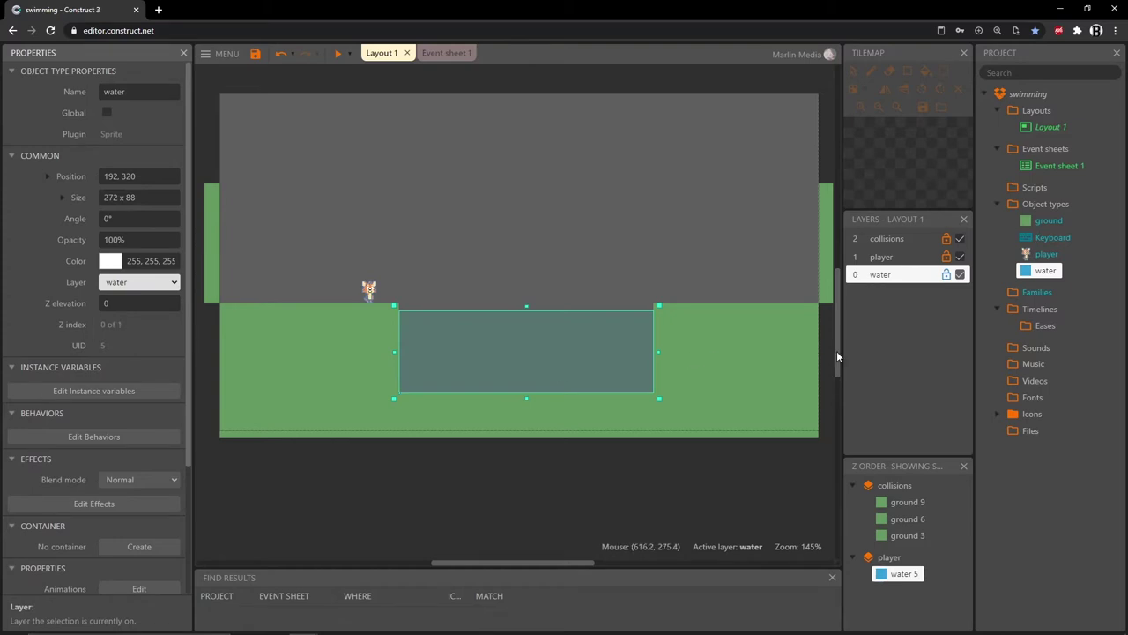
pyautogui.click(691, 496)
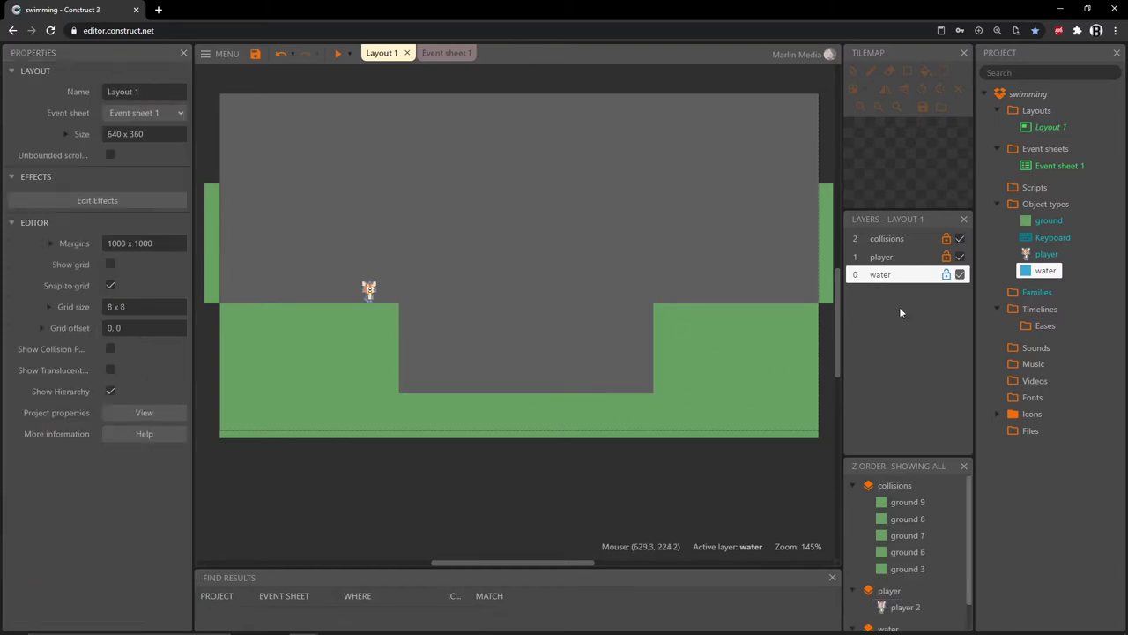
# Make the player layer transparent, then test a jump in a level preview
pyautogui.click(919, 265)
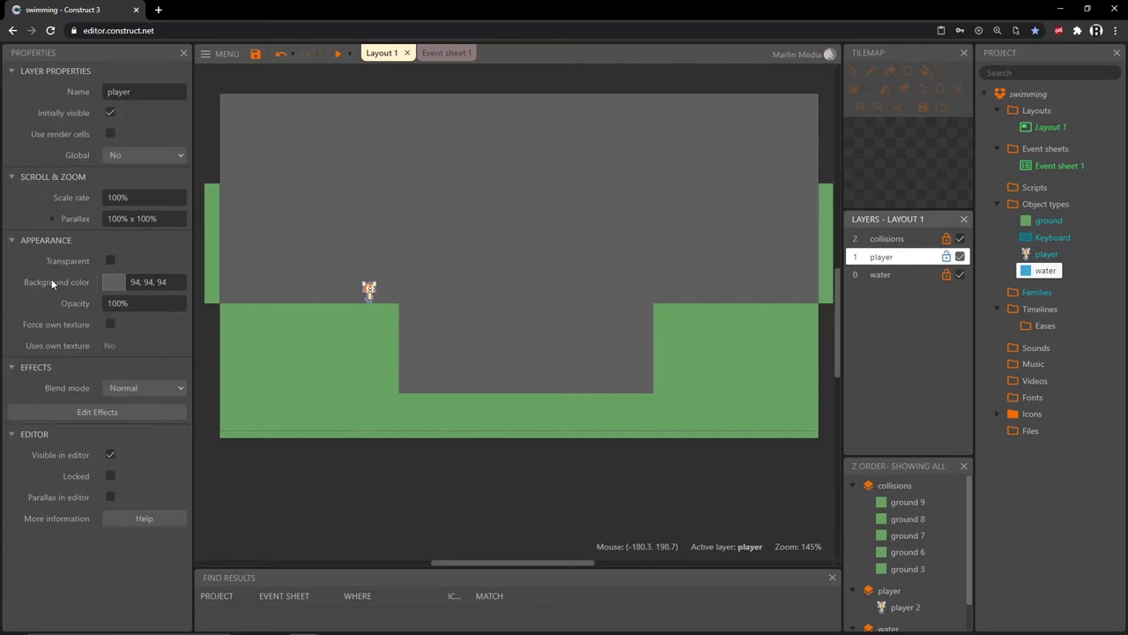
pyautogui.click(110, 262)
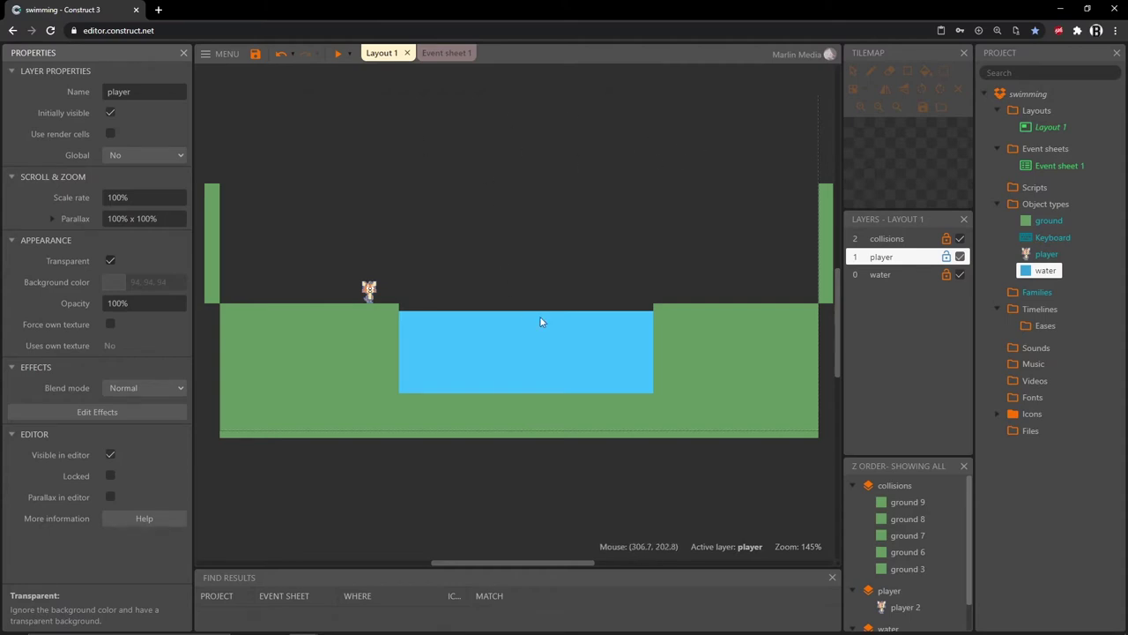
pyautogui.click(337, 53)
pyautogui.press('Up')
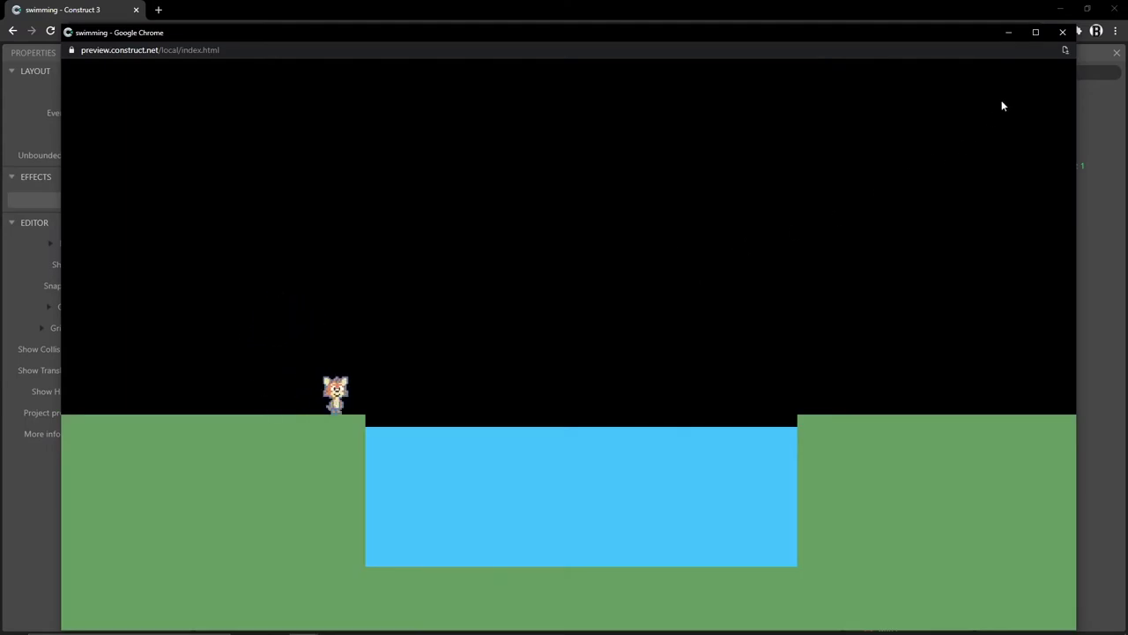
pyautogui.click(1062, 32)
# Add a new bottom layer named 'background'
pyautogui.rightClick(876, 298)
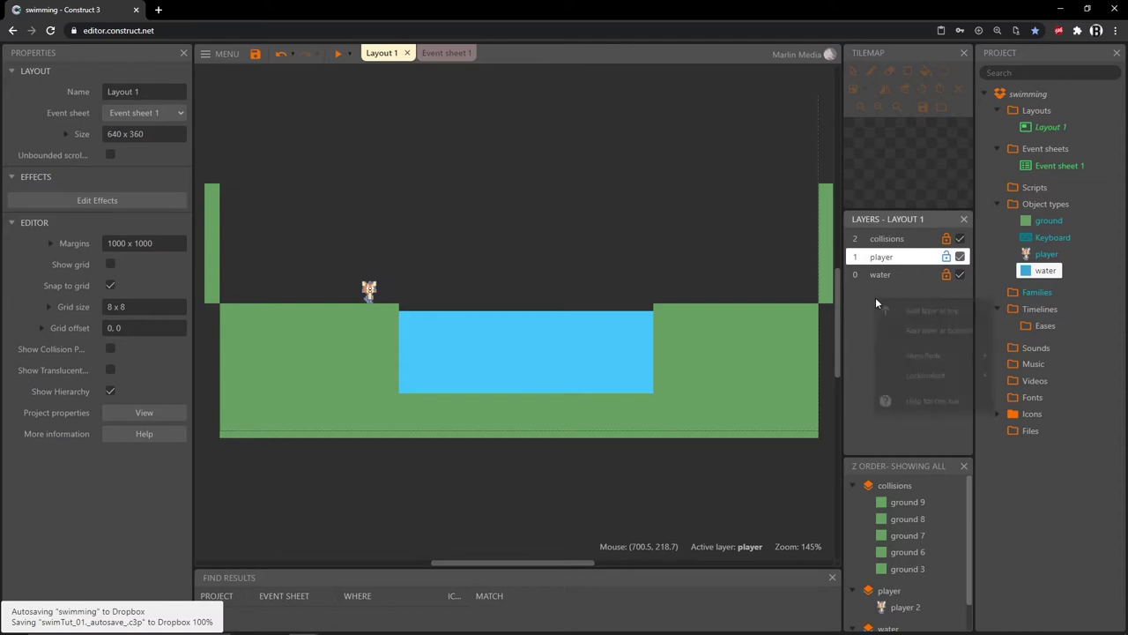
pyautogui.click(923, 340)
pyautogui.write('background')
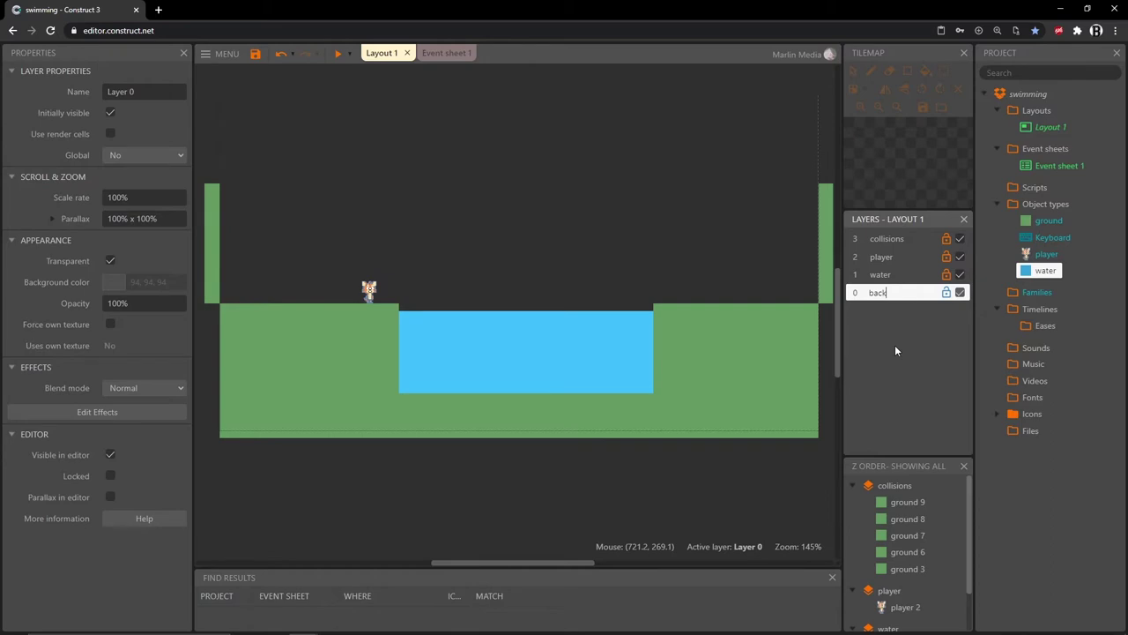
pyautogui.press('Return')
# Insert a Tiled Background object and place it in the layout
pyautogui.click(894, 346)
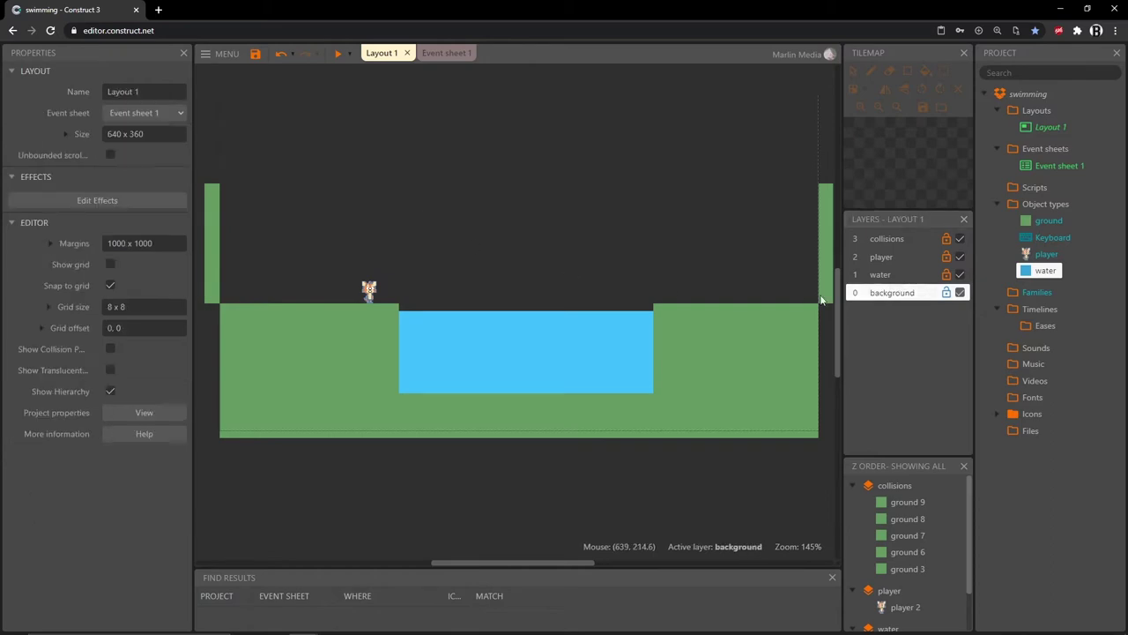
pyautogui.doubleClick(425, 193)
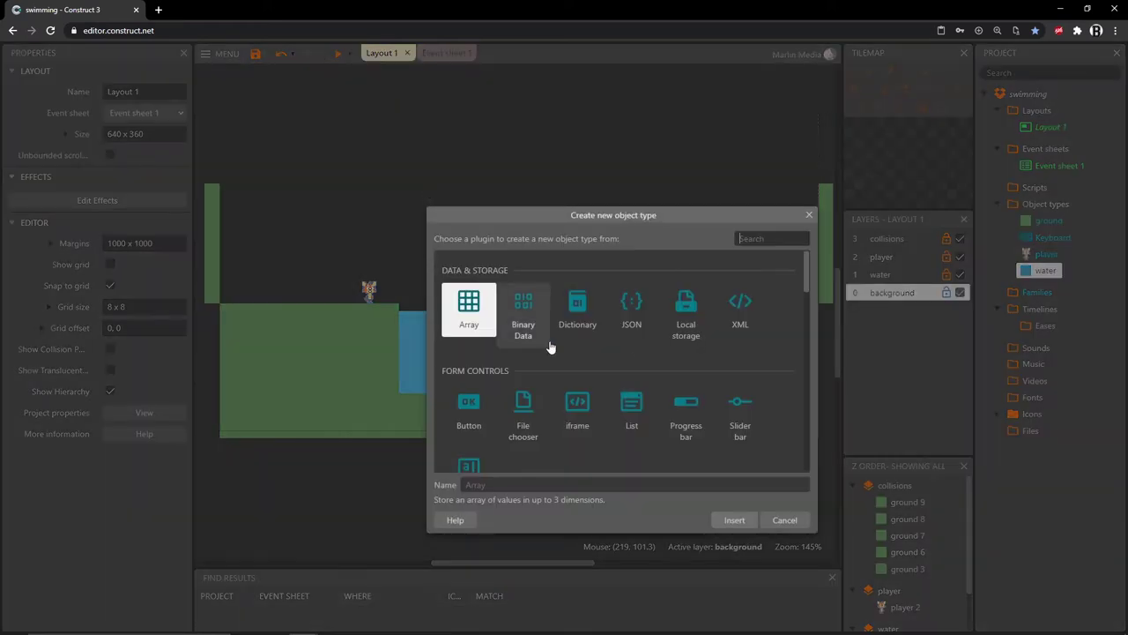
pyautogui.scroll(-3, 549, 345)
pyautogui.scroll(1, 547, 344)
pyautogui.click(532, 348)
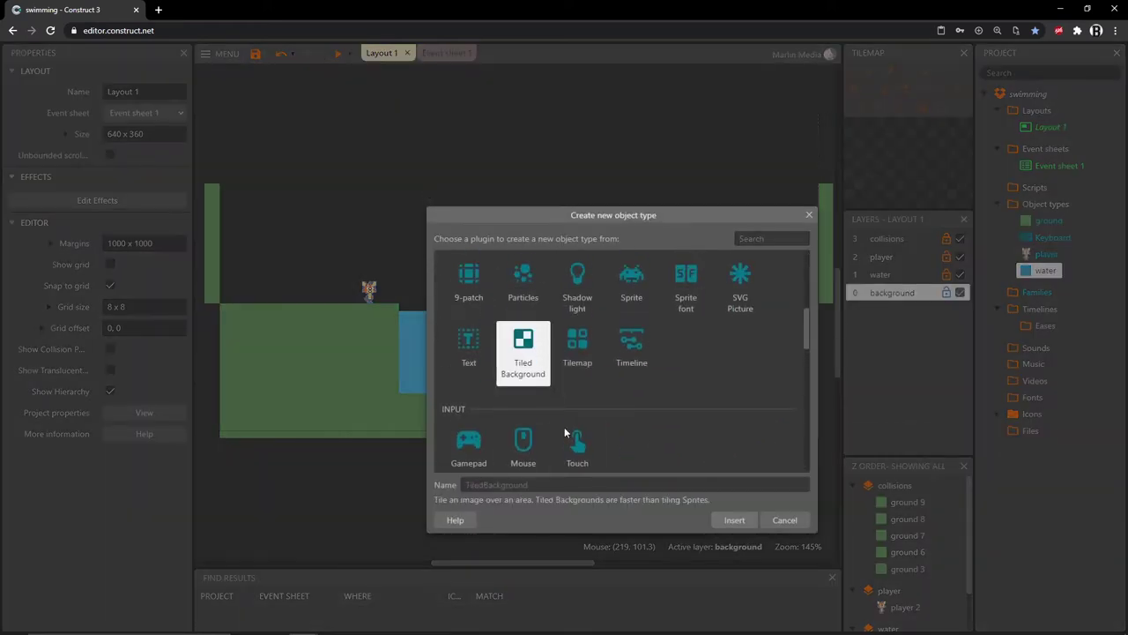
pyautogui.click(743, 519)
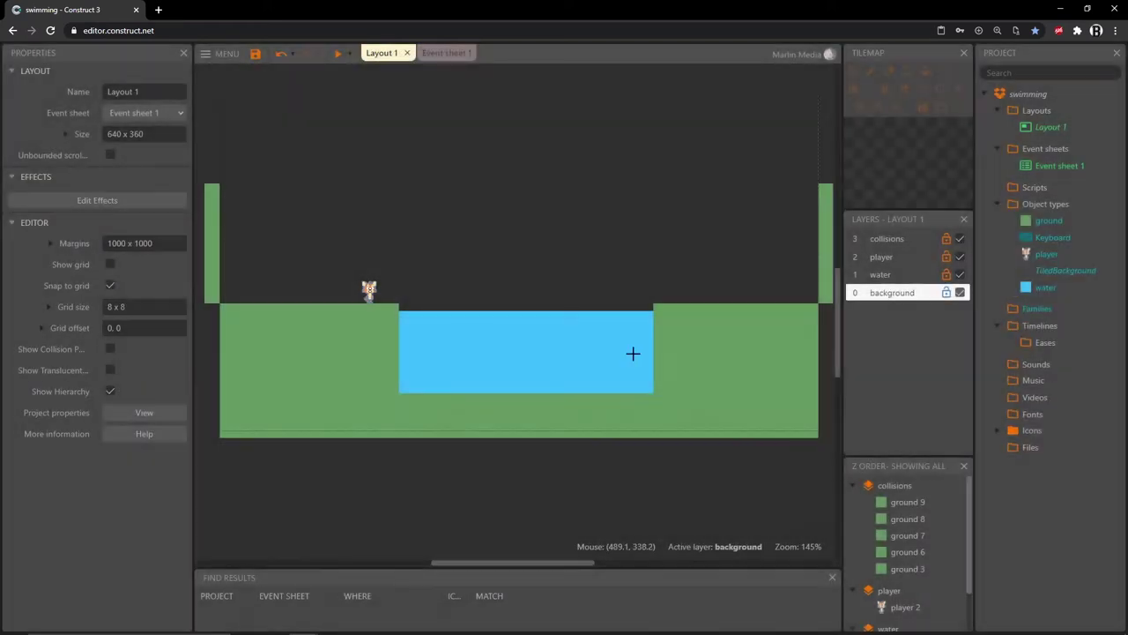
pyautogui.click(237, 106)
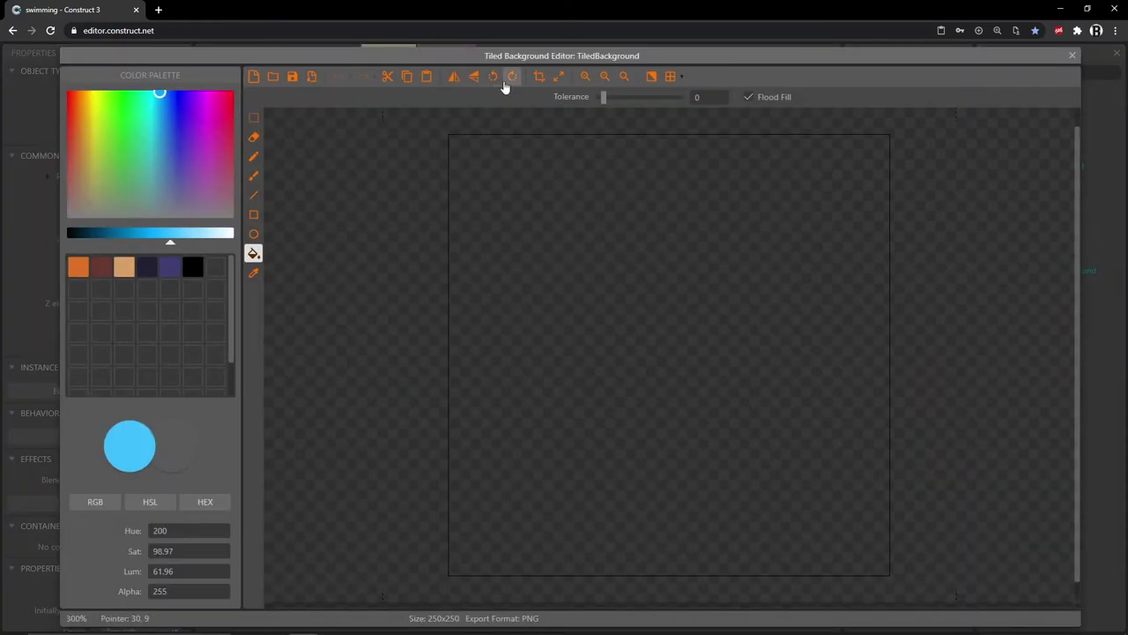
# Resize the tiled background's image canvas to 32 x 32 pixels
pyautogui.click(558, 76)
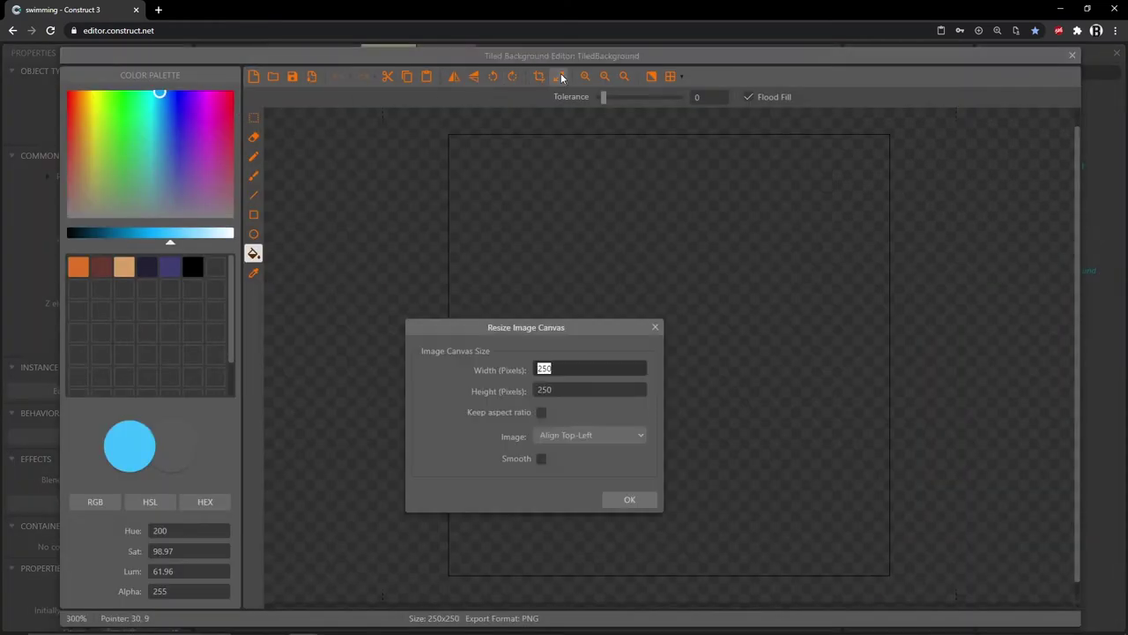
pyautogui.write('32')
pyautogui.press('Tab')
pyautogui.write('32')
pyautogui.press('Return')
# Show a 16 x 16 grid without snapping, then pick the rectangle tool with a grey colour
pyautogui.click(671, 78)
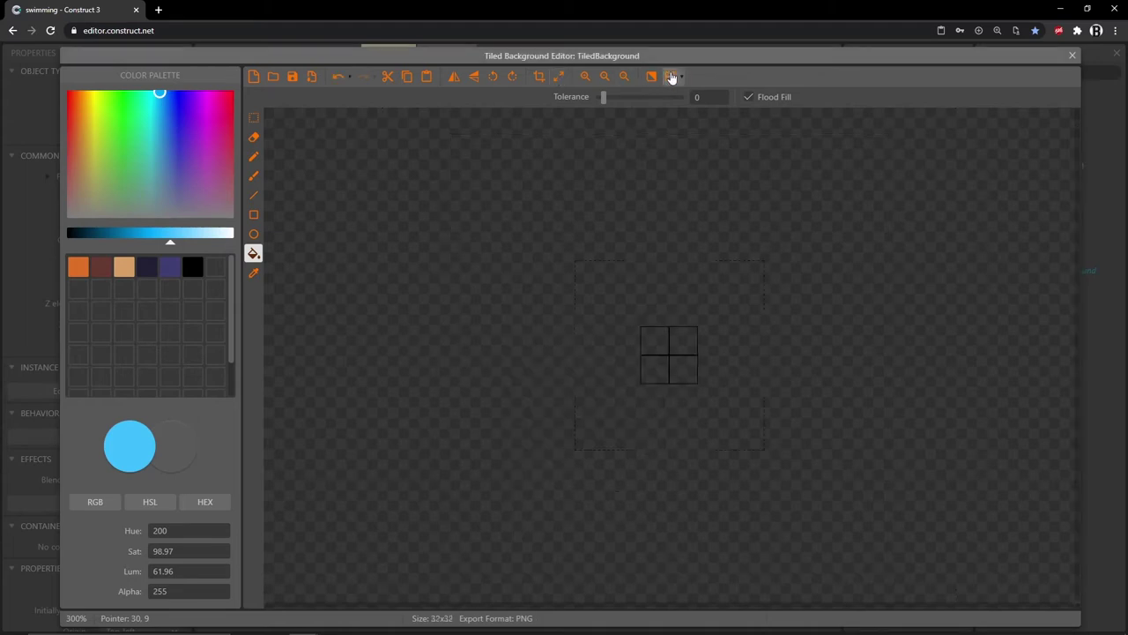
pyautogui.click(684, 77)
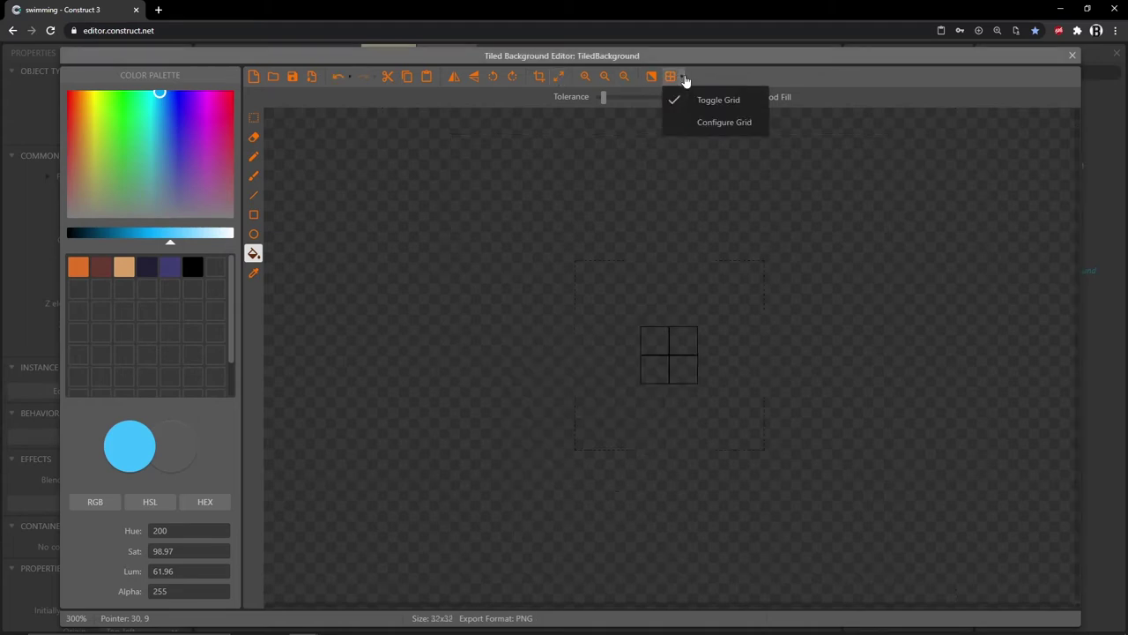
pyautogui.click(708, 121)
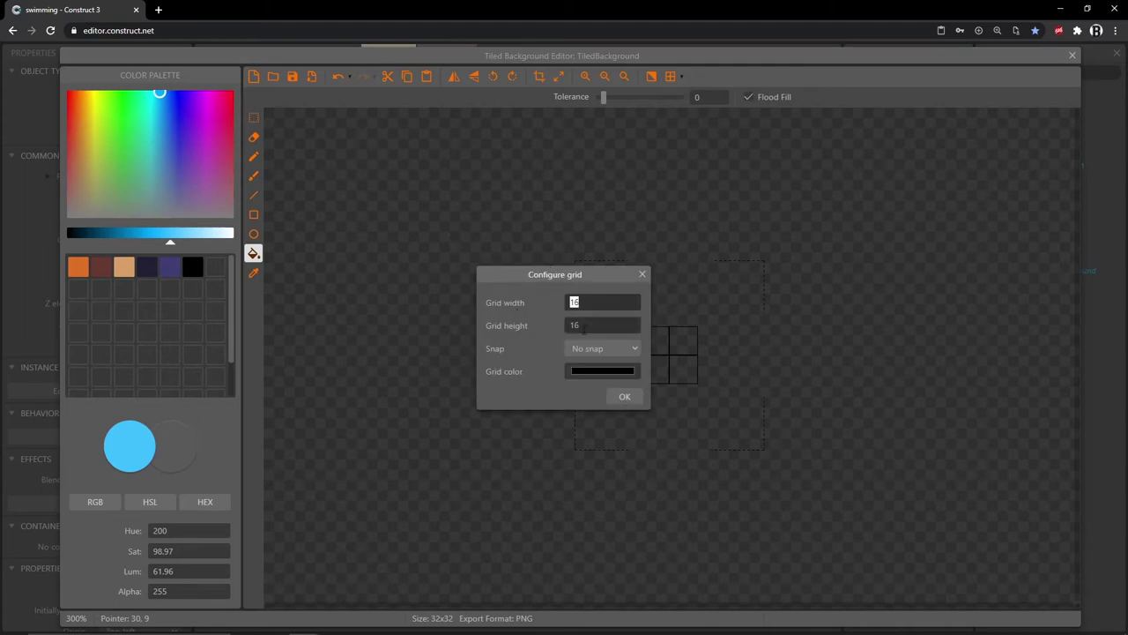
pyautogui.click(632, 351)
pyautogui.click(634, 351)
pyautogui.click(625, 398)
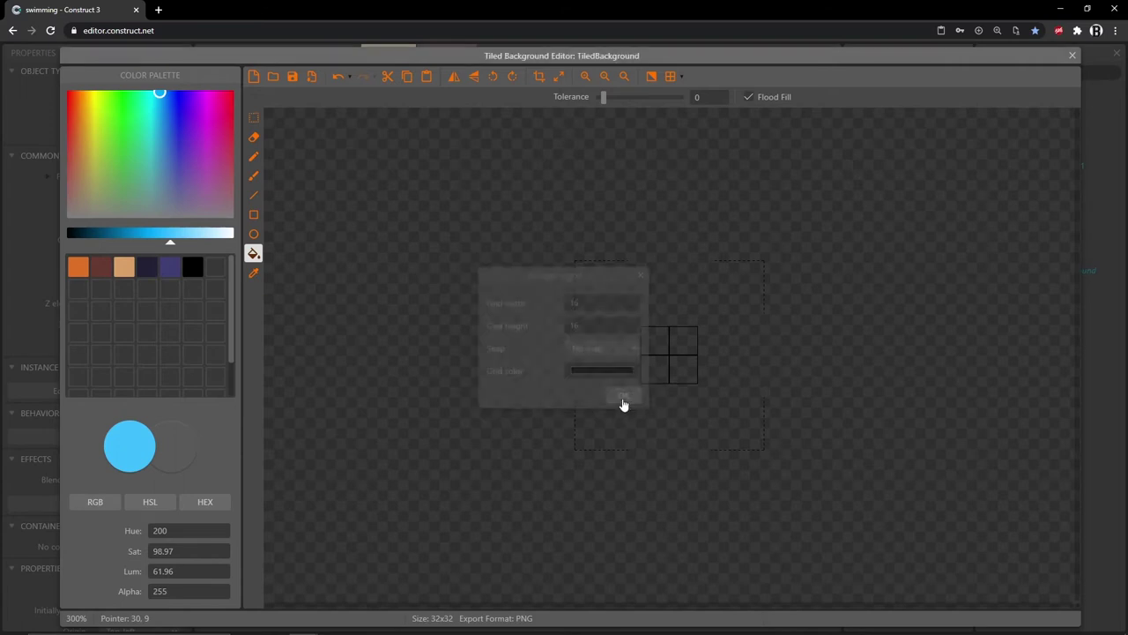
pyautogui.scroll(5, 693, 384)
pyautogui.scroll(-1, 694, 384)
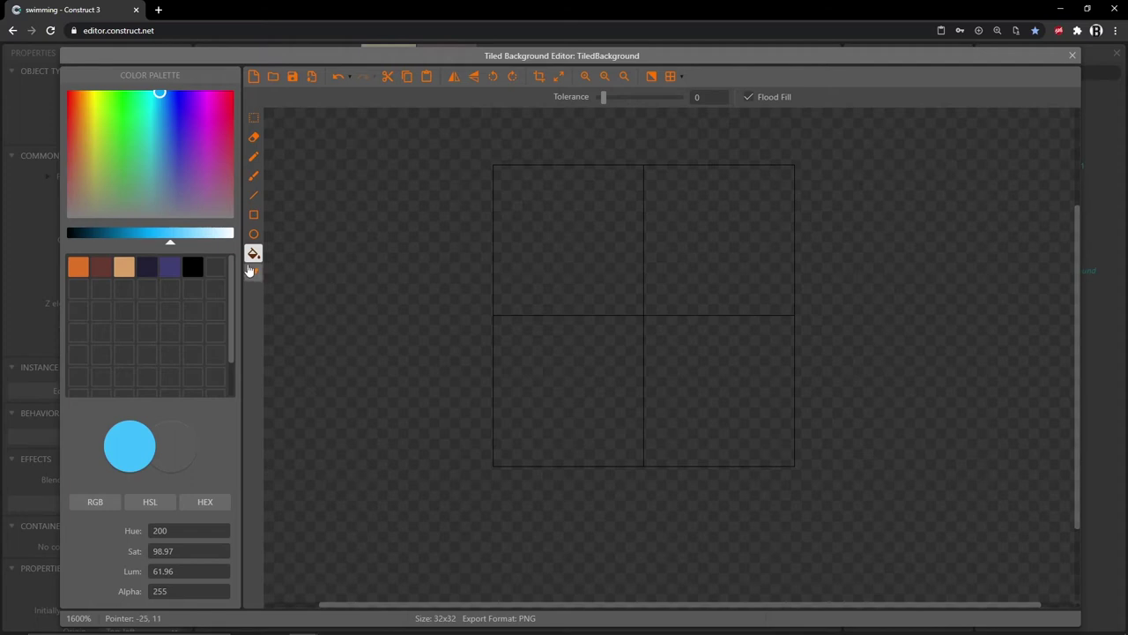
pyautogui.click(254, 215)
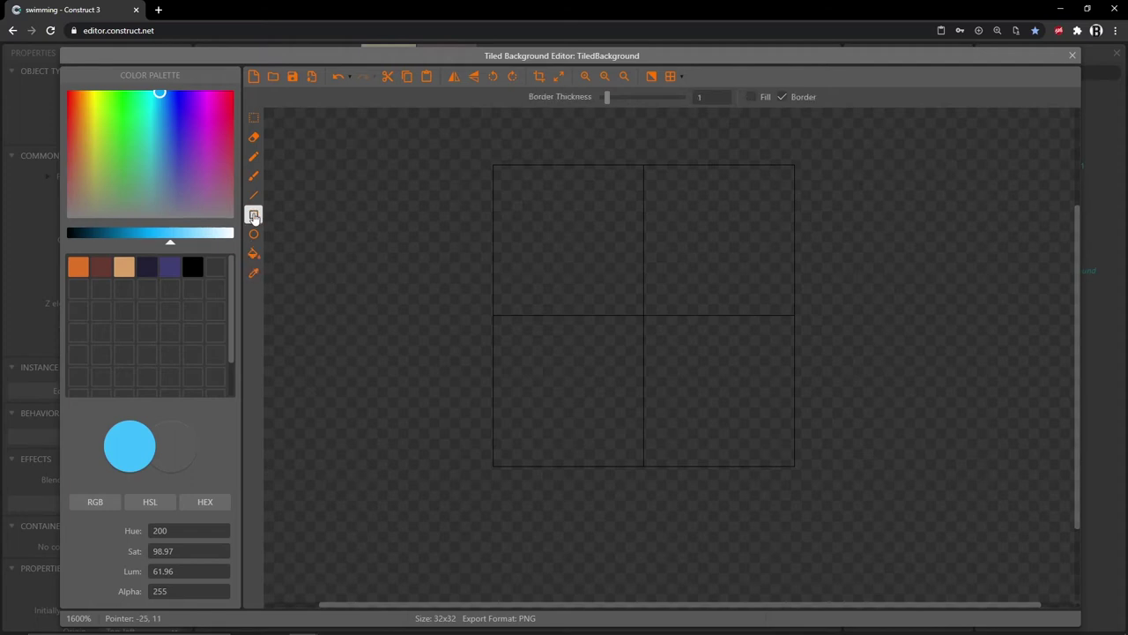
pyautogui.moveTo(132, 156); pyautogui.dragTo(39, 224)
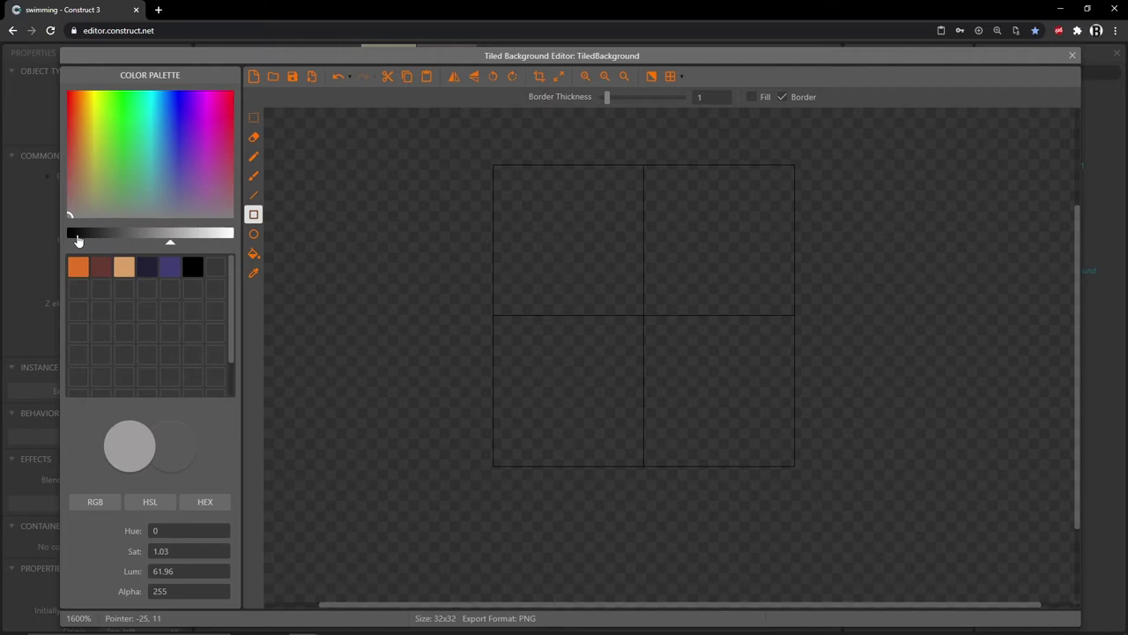
# Set the colour to saturation 0, luminance 10 and outline a square over the top-left tile
pyautogui.click(78, 240)
pyautogui.click(177, 552)
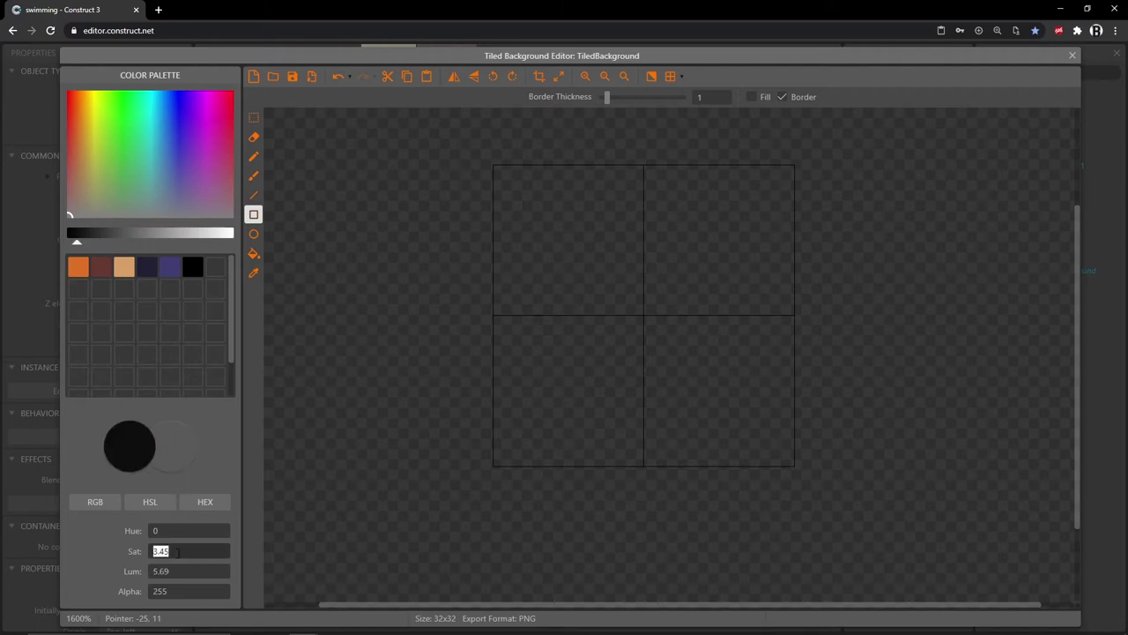
pyautogui.write('0')
pyautogui.click(189, 573)
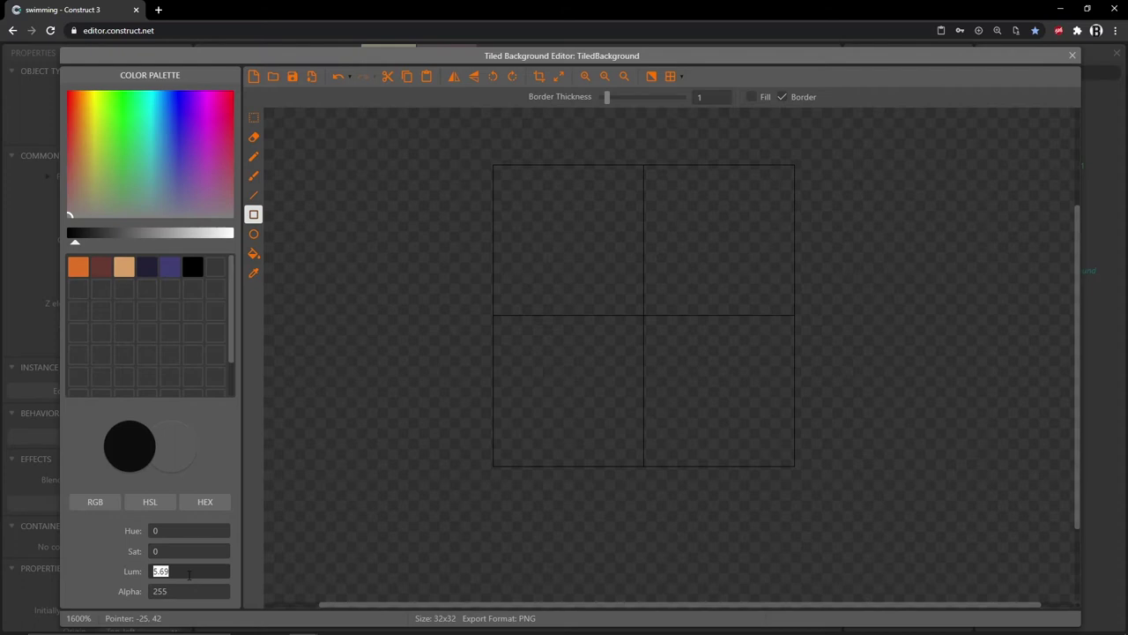
pyautogui.write('10')
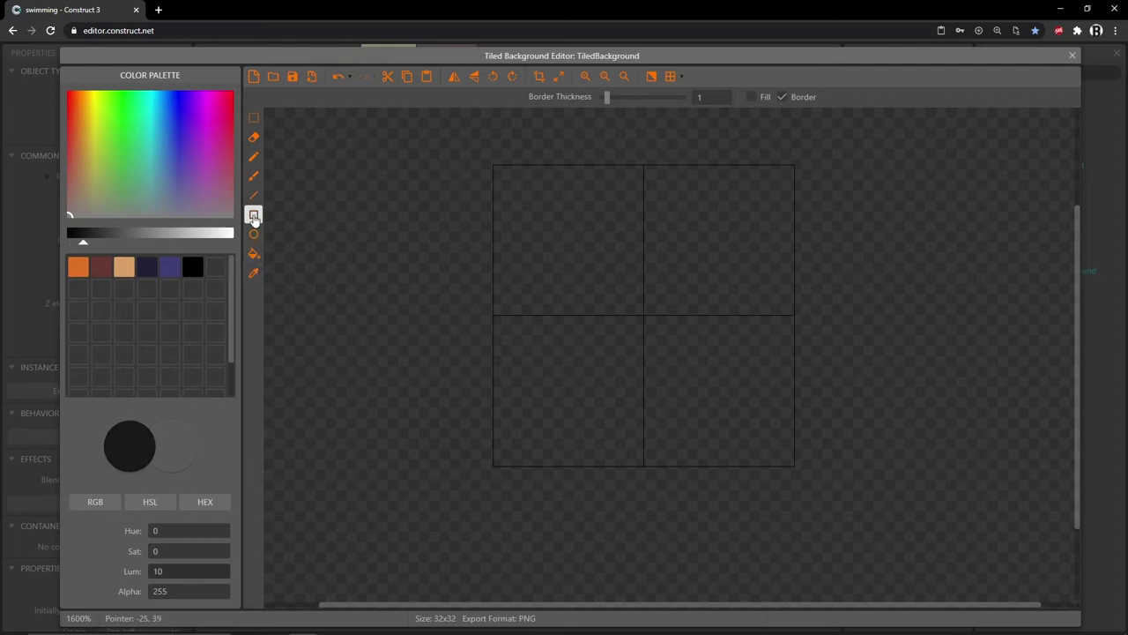
pyautogui.moveTo(499, 170); pyautogui.dragTo(790, 465)
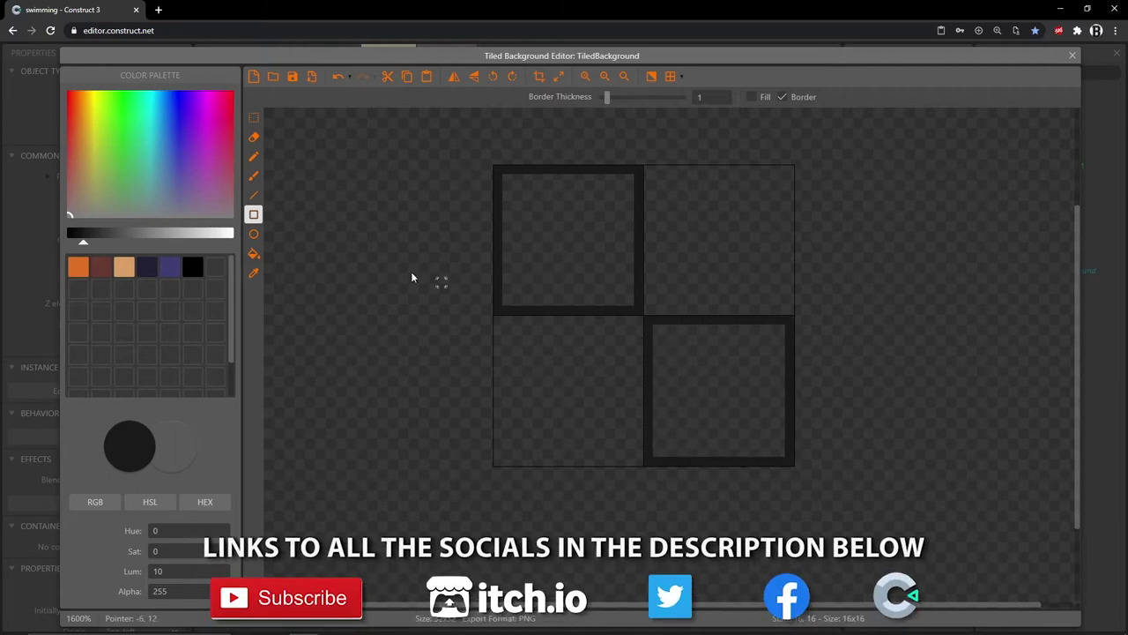
# Flood-fill the top-left and bottom-right tiles with the dark grey
pyautogui.click(253, 253)
pyautogui.click(576, 250)
pyautogui.click(767, 406)
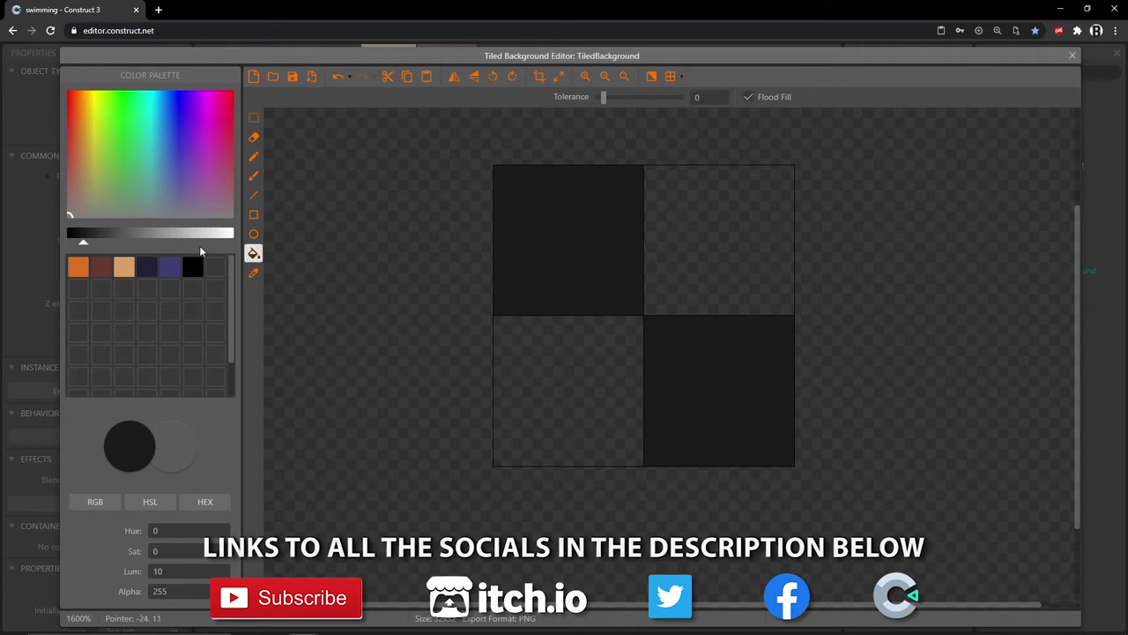
# Change luminance to 16 and fill the bottom-left and top-right tiles with lighter grey
pyautogui.doubleClick(173, 572)
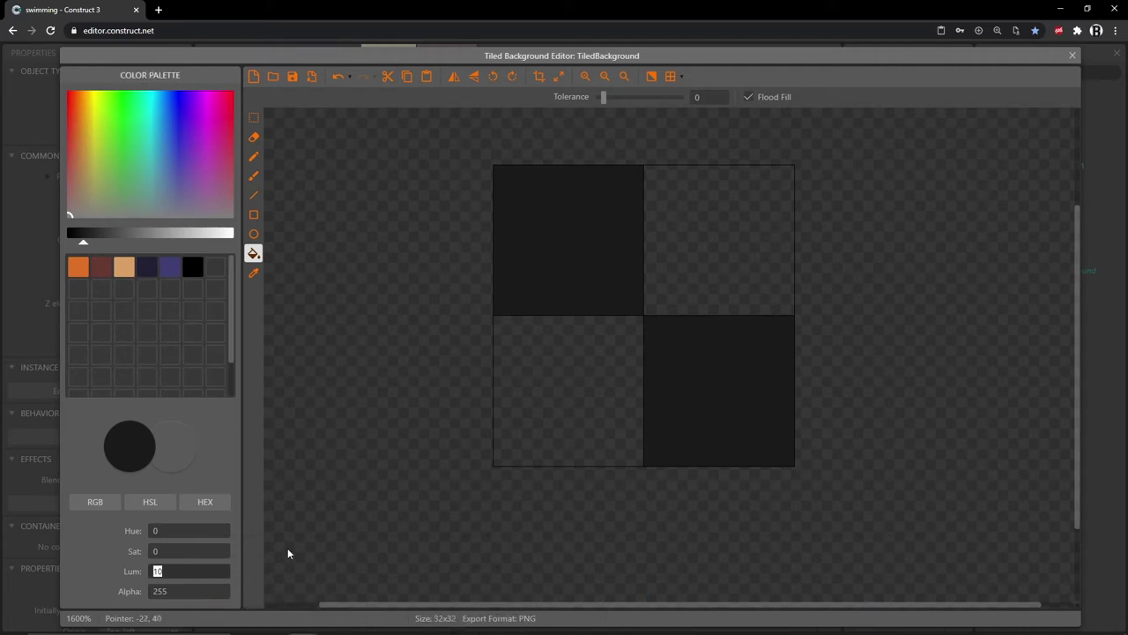
pyautogui.write('16')
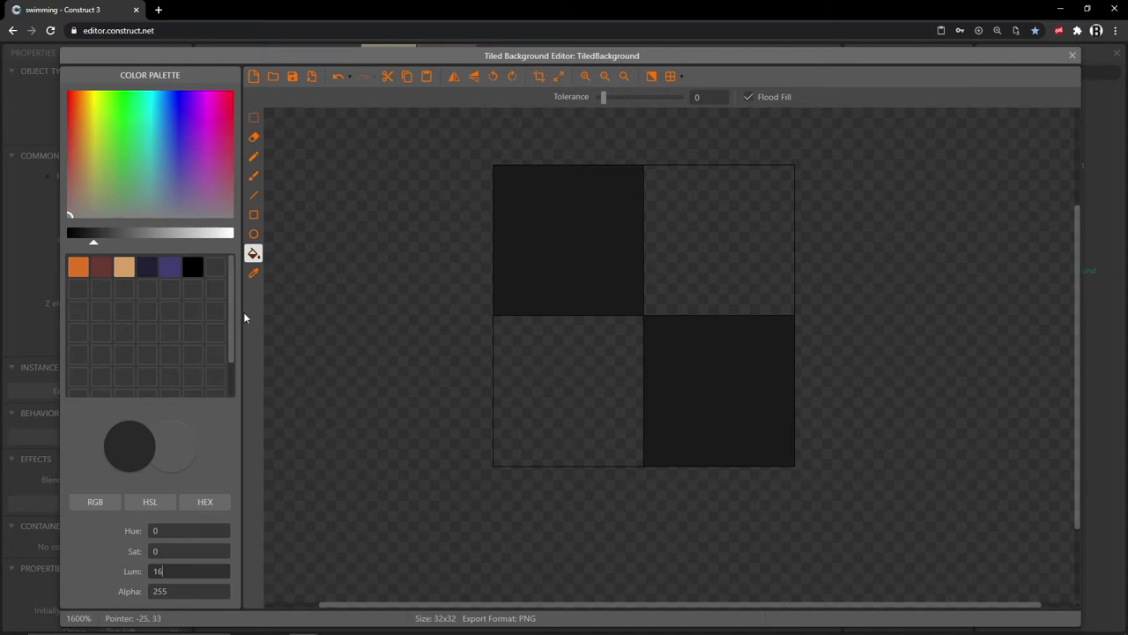
pyautogui.click(592, 384)
pyautogui.click(737, 230)
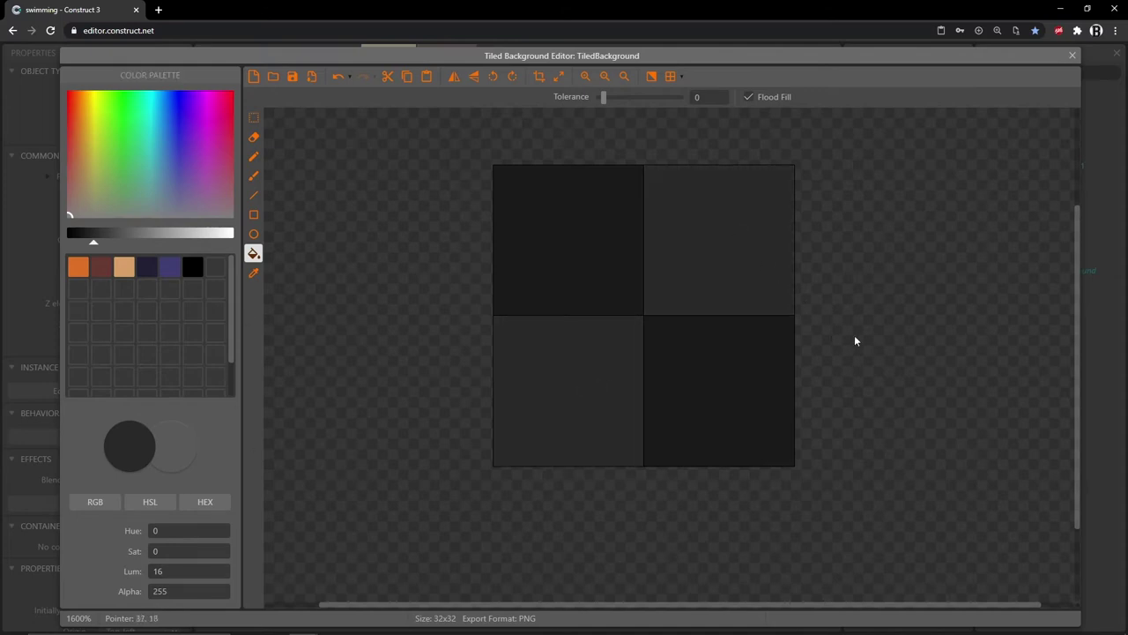
# Close the image editor and move the tiled background to the layout's corner at -16, -16
pyautogui.click(1072, 55)
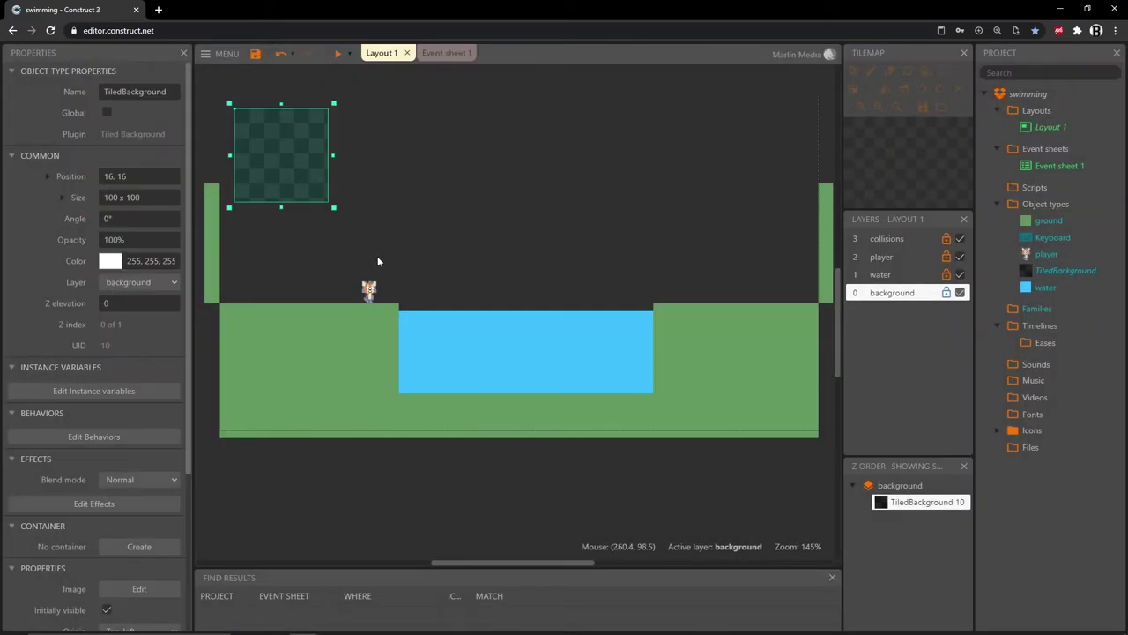
pyautogui.keyDown('ctrl'); pyautogui.scroll(-2, 488, 205); pyautogui.keyUp('ctrl')
pyautogui.moveTo(489, 204); pyautogui.dragTo(521, 231, button='middle')
pyautogui.moveTo(350, 201); pyautogui.dragTo(335, 190)
pyautogui.keyDown('ctrl'); pyautogui.scroll(10, 335, 191); pyautogui.keyUp('ctrl')
pyautogui.keyDown('ctrl'); pyautogui.scroll(1, 349, 228); pyautogui.keyUp('ctrl')
pyautogui.moveTo(350, 232); pyautogui.dragTo(467, 333)
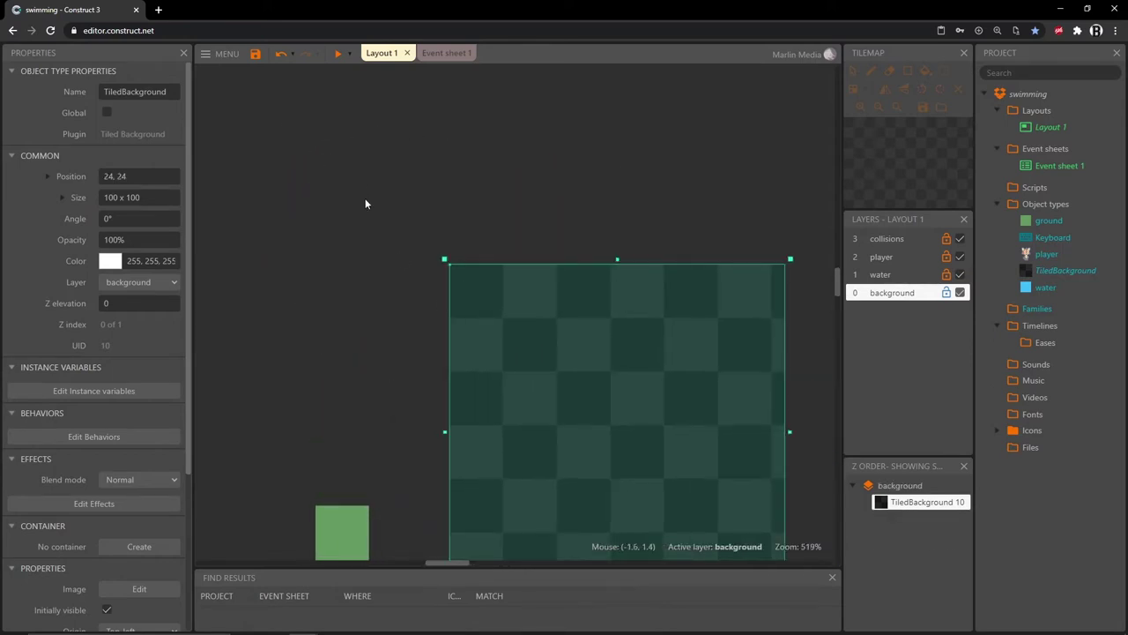
pyautogui.moveTo(546, 323); pyautogui.dragTo(450, 276)
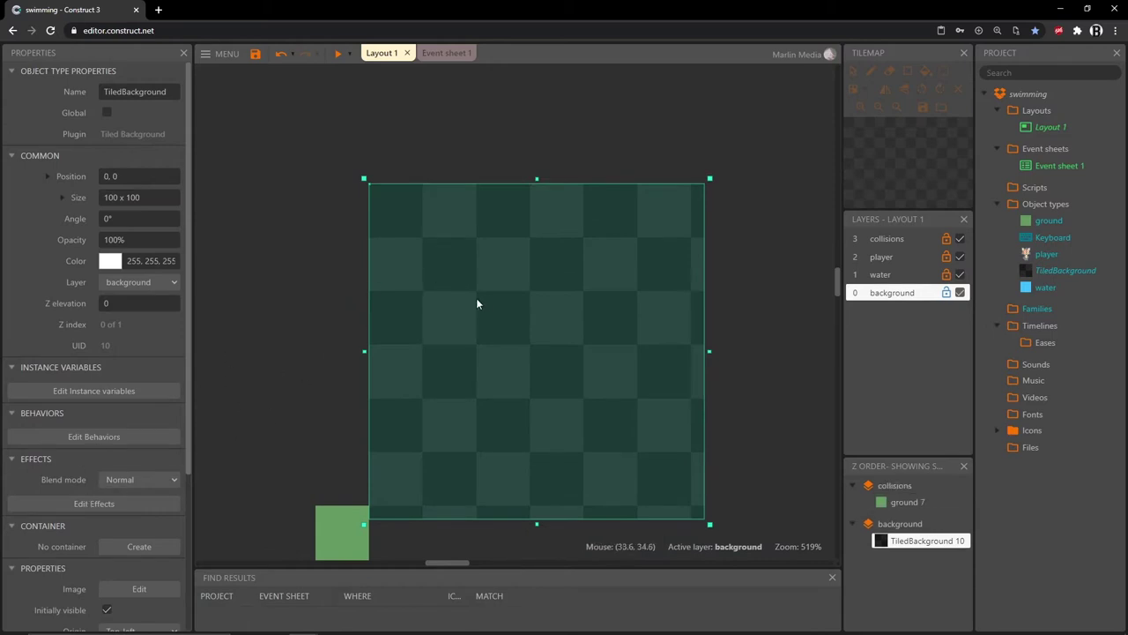
pyautogui.moveTo(473, 303); pyautogui.dragTo(430, 257)
# Stretch the tiled background to 672 x 392 so it covers the whole level
pyautogui.keyDown('ctrl'); pyautogui.scroll(-8, 687, 370); pyautogui.keyUp('ctrl')
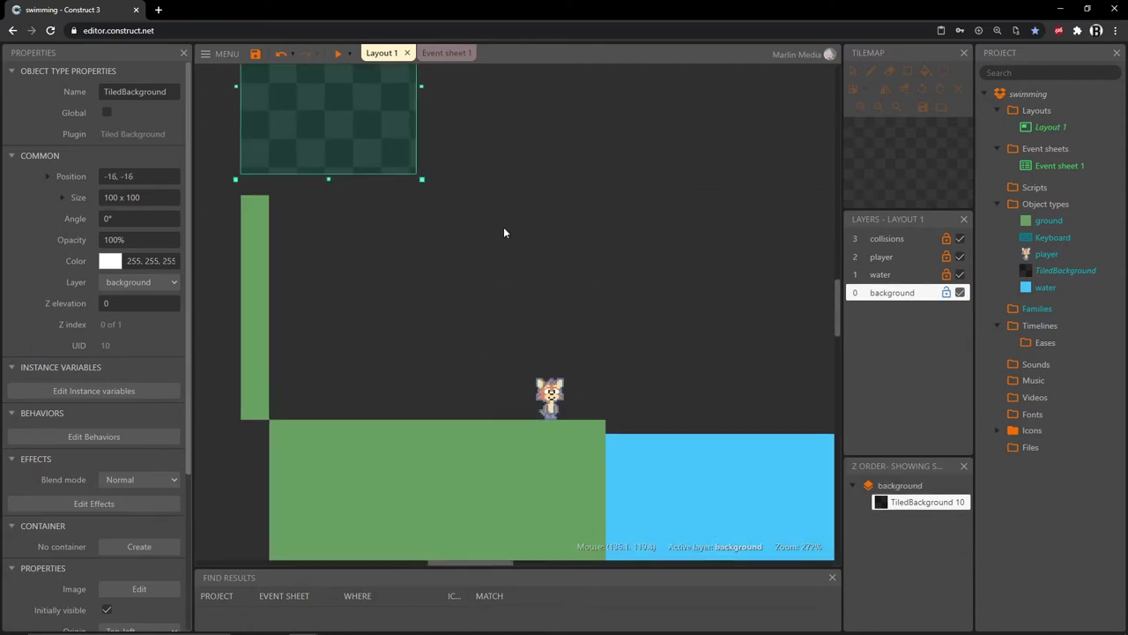
pyautogui.keyDown('ctrl'); pyautogui.scroll(-4, 617, 335); pyautogui.keyUp('ctrl')
pyautogui.moveTo(612, 340); pyautogui.dragTo(322, 184, button='middle')
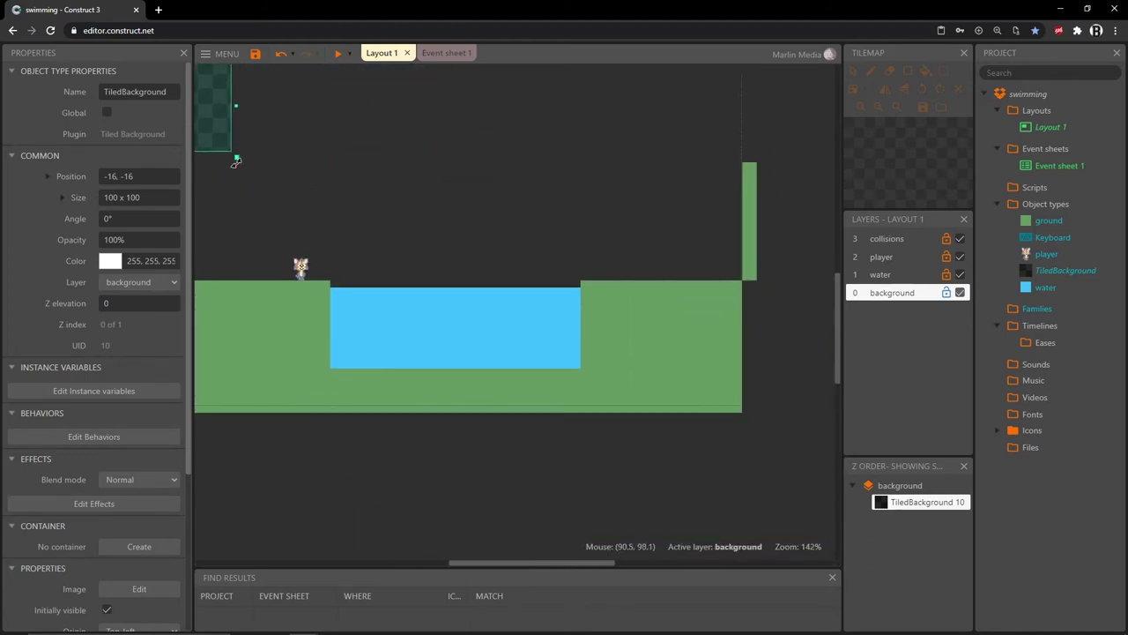
pyautogui.moveTo(253, 169); pyautogui.dragTo(762, 427)
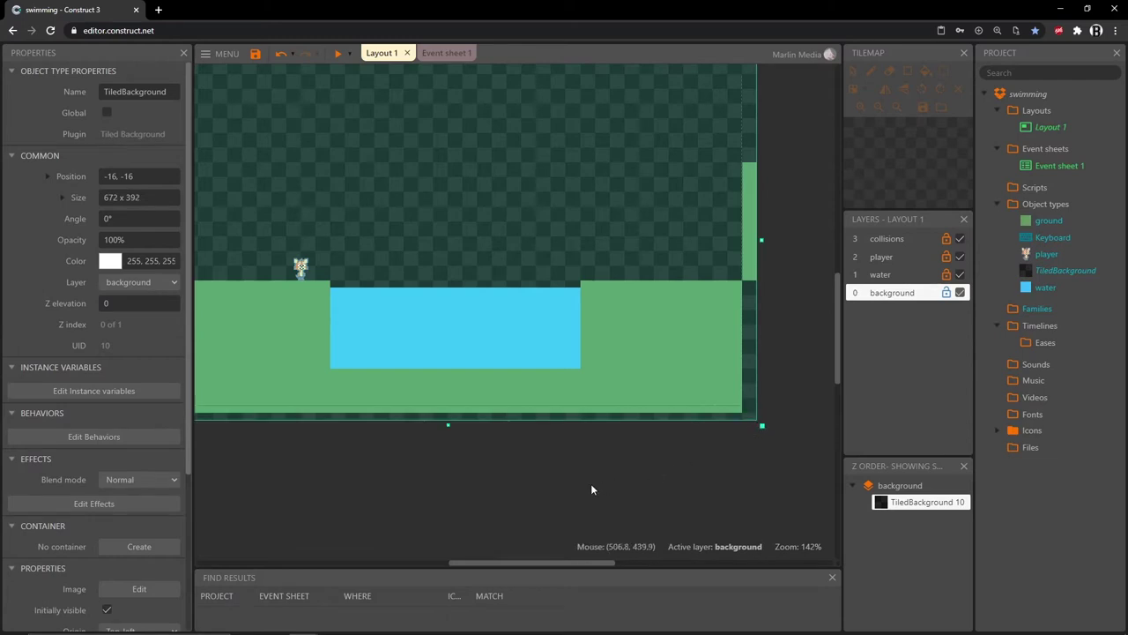
pyautogui.keyDown('ctrl'); pyautogui.scroll(-4, 587, 485); pyautogui.keyUp('ctrl')
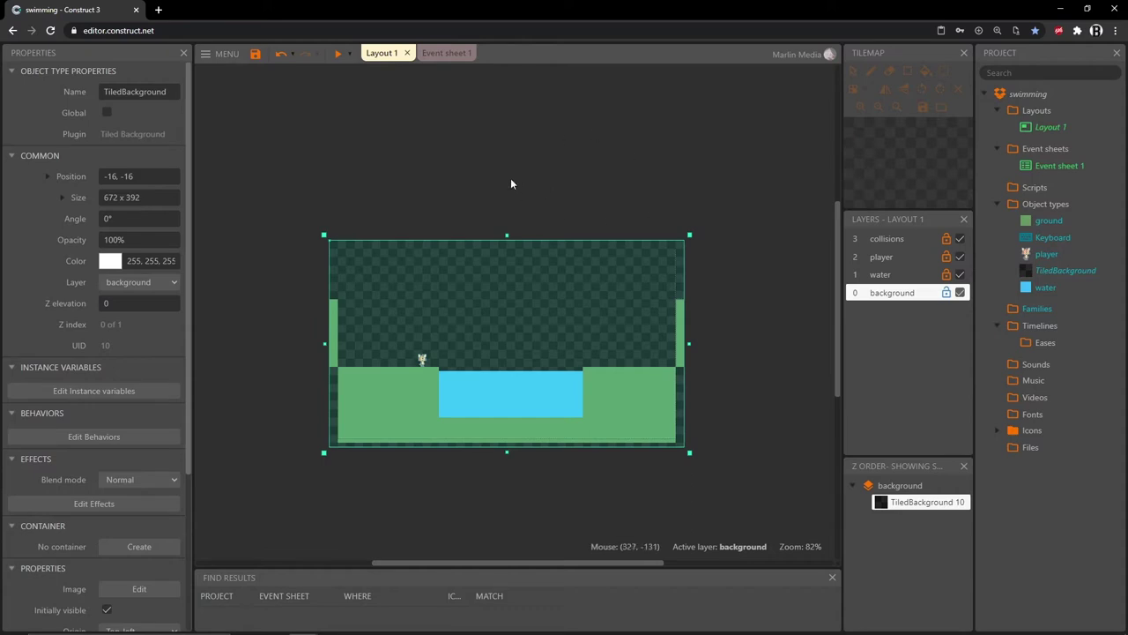
pyautogui.click(337, 53)
pyautogui.press('Up')
pyautogui.press('Left')
pyautogui.press('Right')
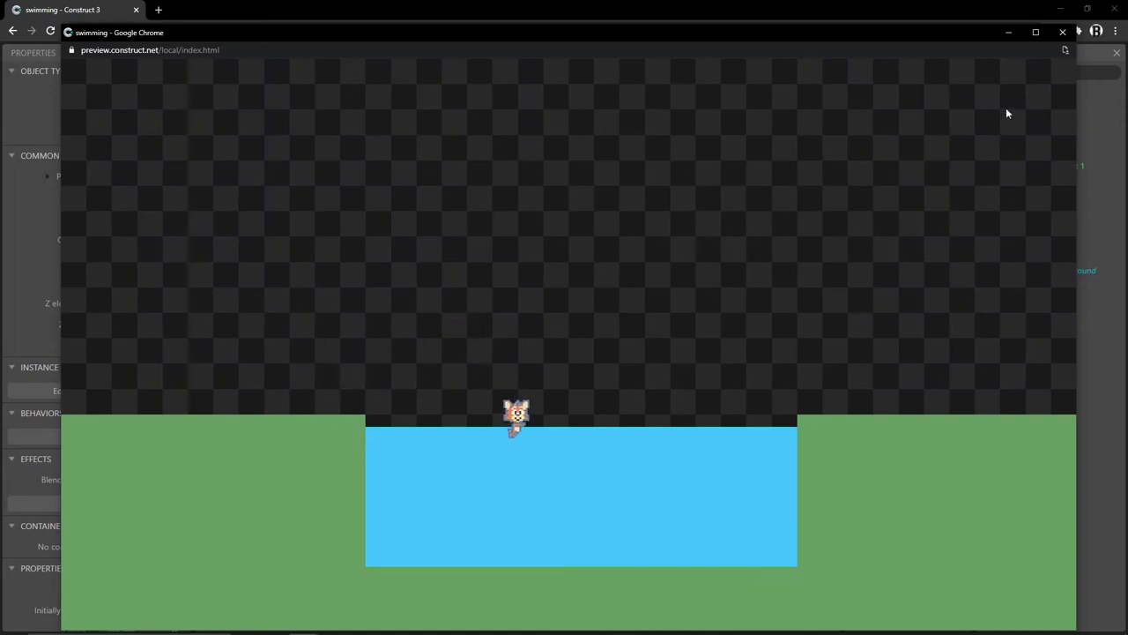
pyautogui.click(1062, 32)
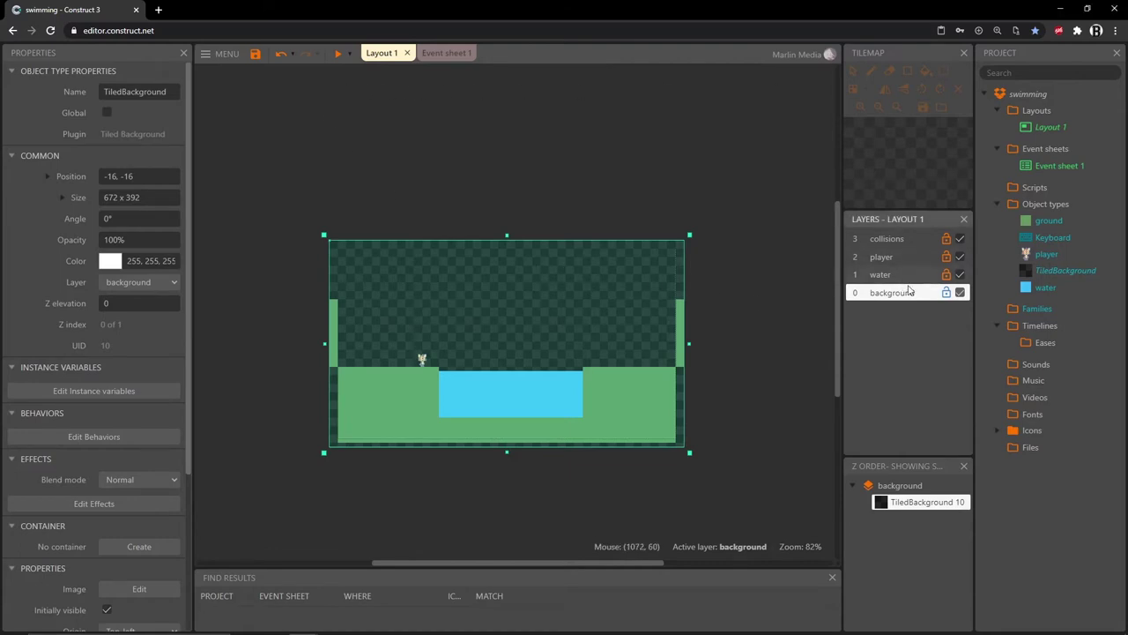
# Lock the background layer and make water the active layer
pyautogui.click(945, 294)
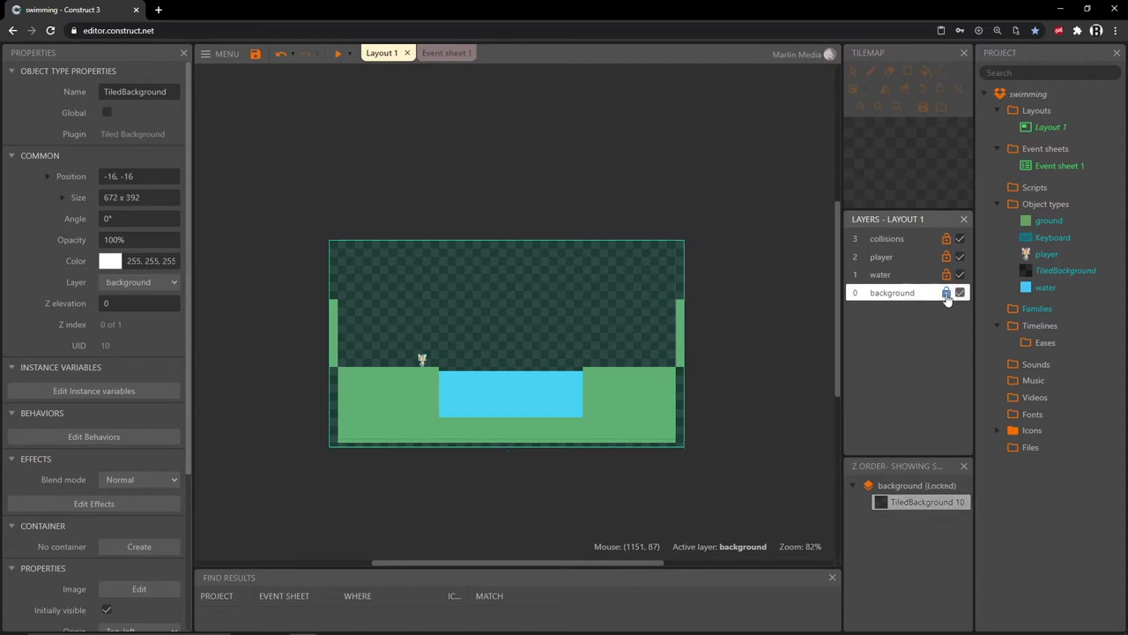
pyautogui.click(603, 287)
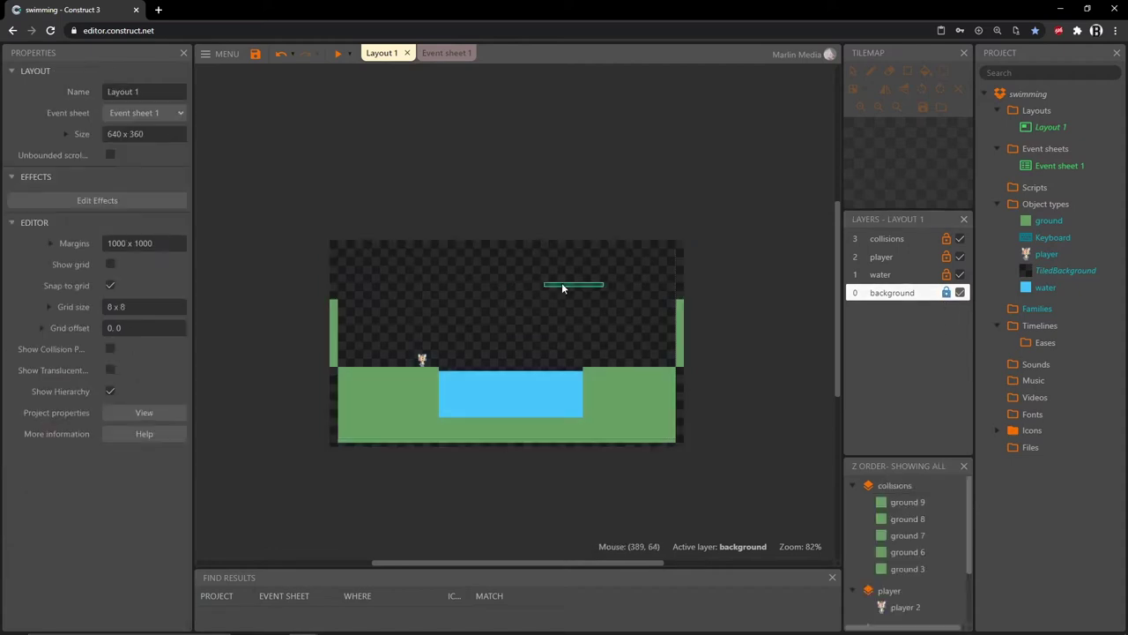
pyautogui.keyDown('ctrl'); pyautogui.scroll(5, 502, 386); pyautogui.keyUp('ctrl')
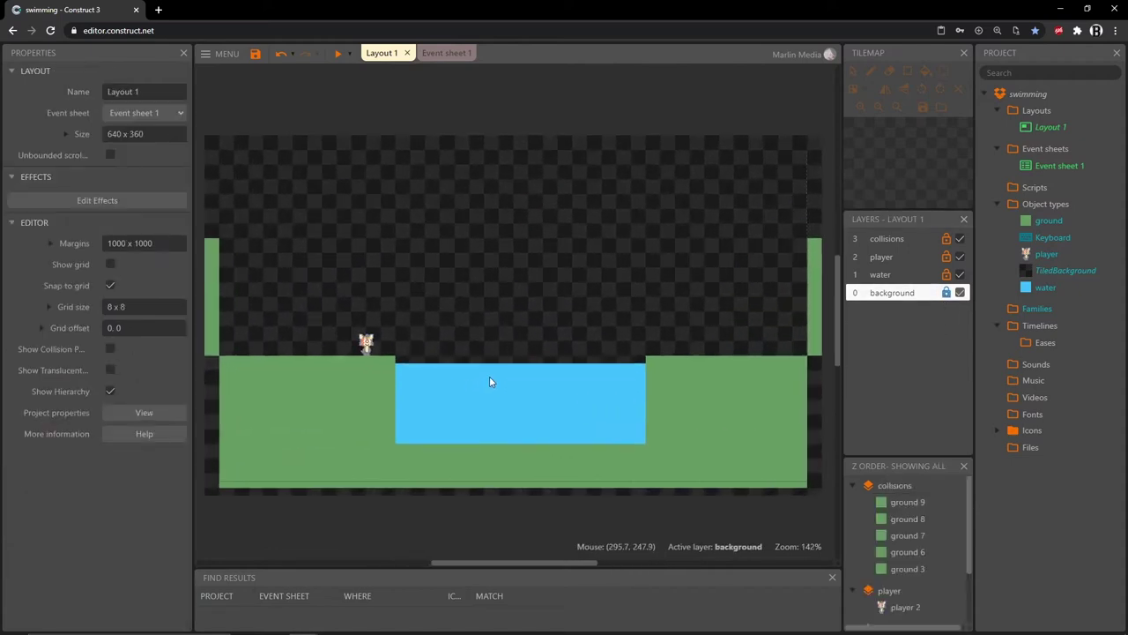
pyautogui.moveTo(499, 364); pyautogui.dragTo(501, 353, button='middle')
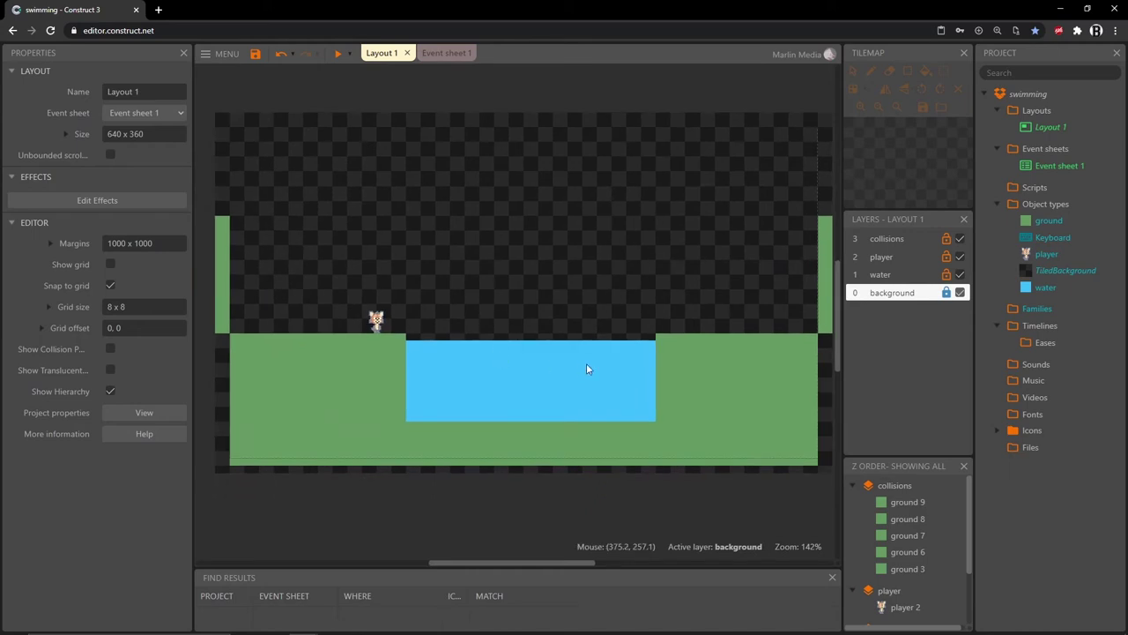
pyautogui.click(908, 277)
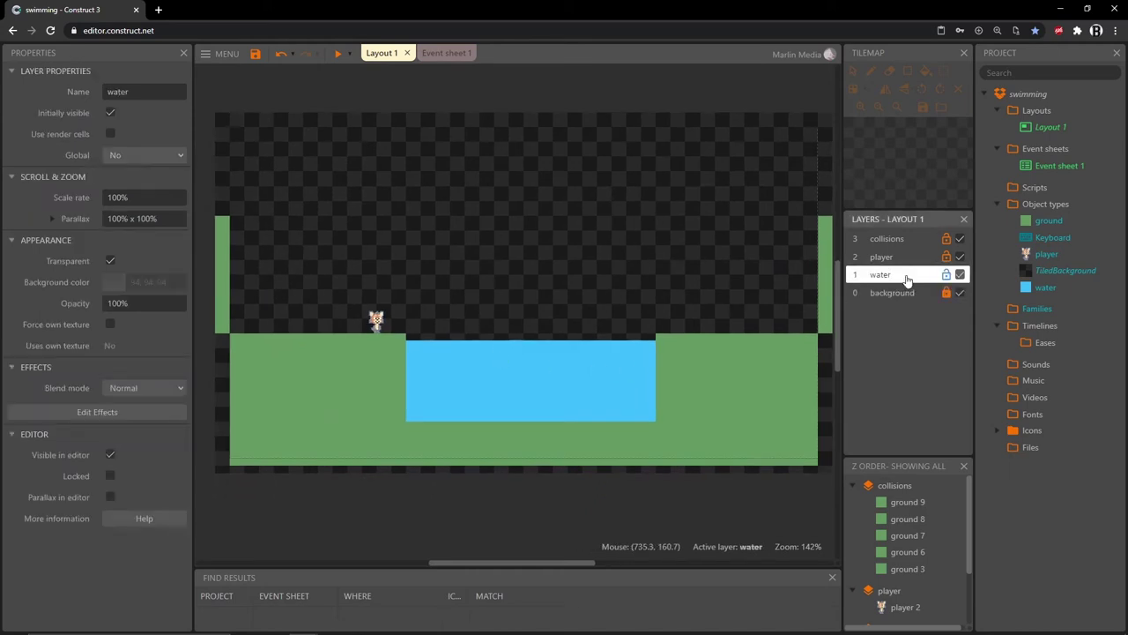
# Insert a Particles object and place it just above the water pool
pyautogui.doubleClick(492, 252)
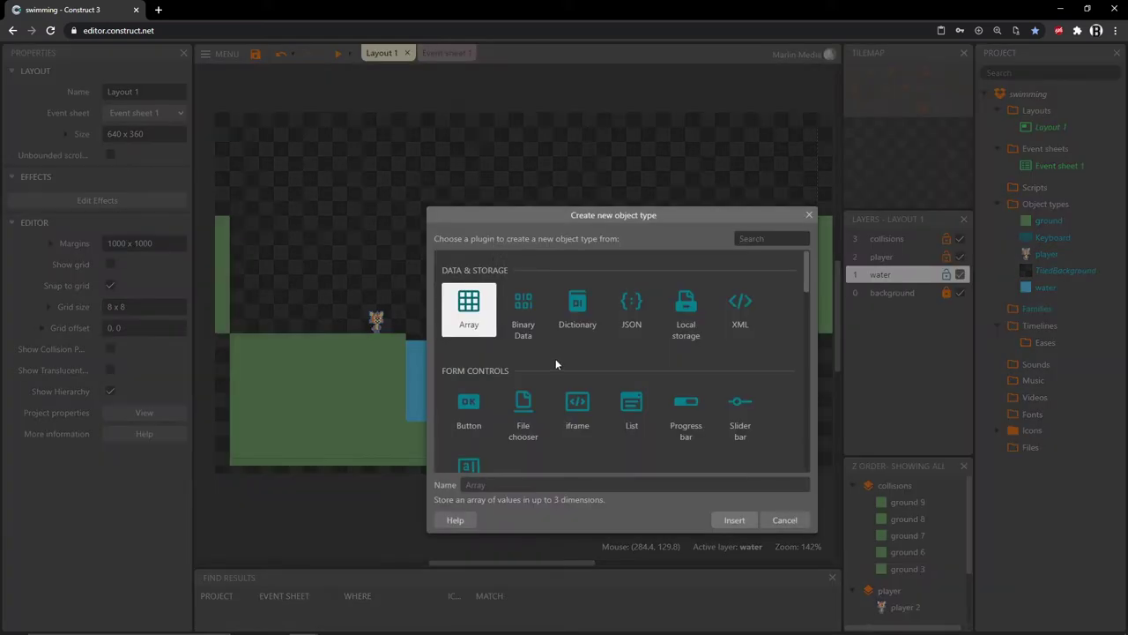
pyautogui.scroll(-3, 549, 361)
pyautogui.scroll(-1, 546, 350)
pyautogui.scroll(1, 546, 350)
pyautogui.click(527, 345)
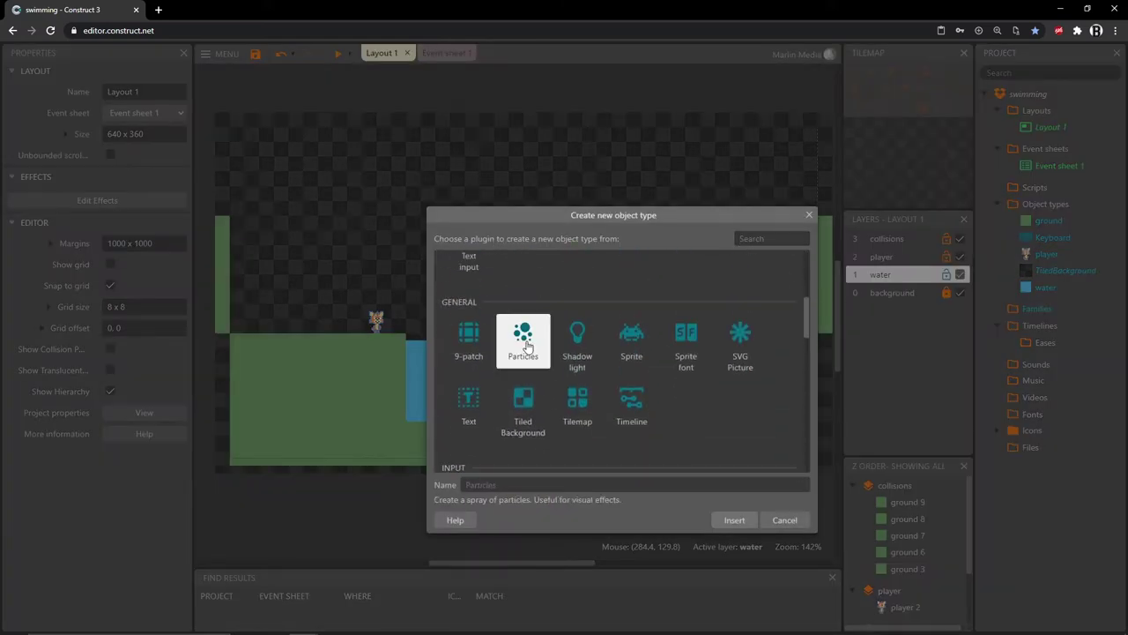
pyautogui.click(732, 520)
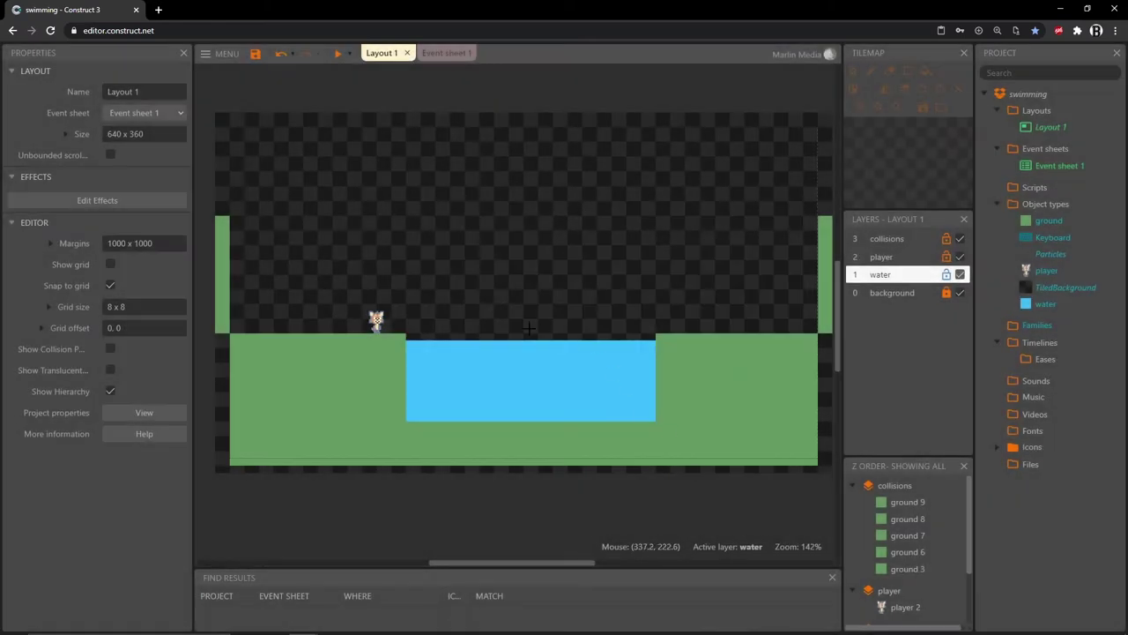
pyautogui.click(486, 329)
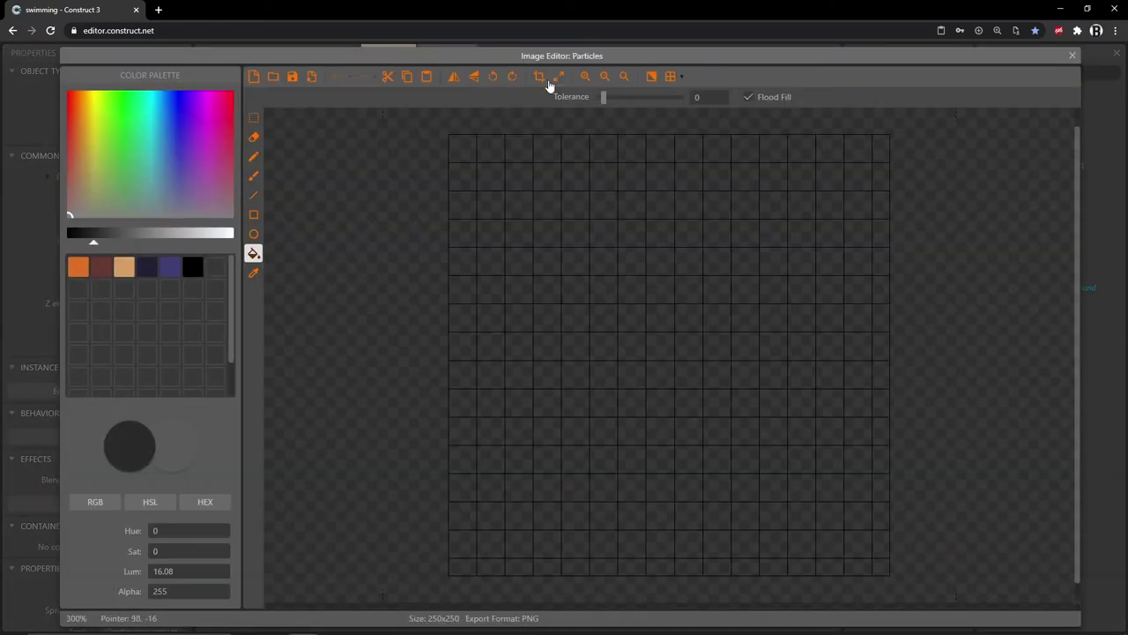
# Resize the particle image canvas to 3×3 pixels
pyautogui.click(559, 77)
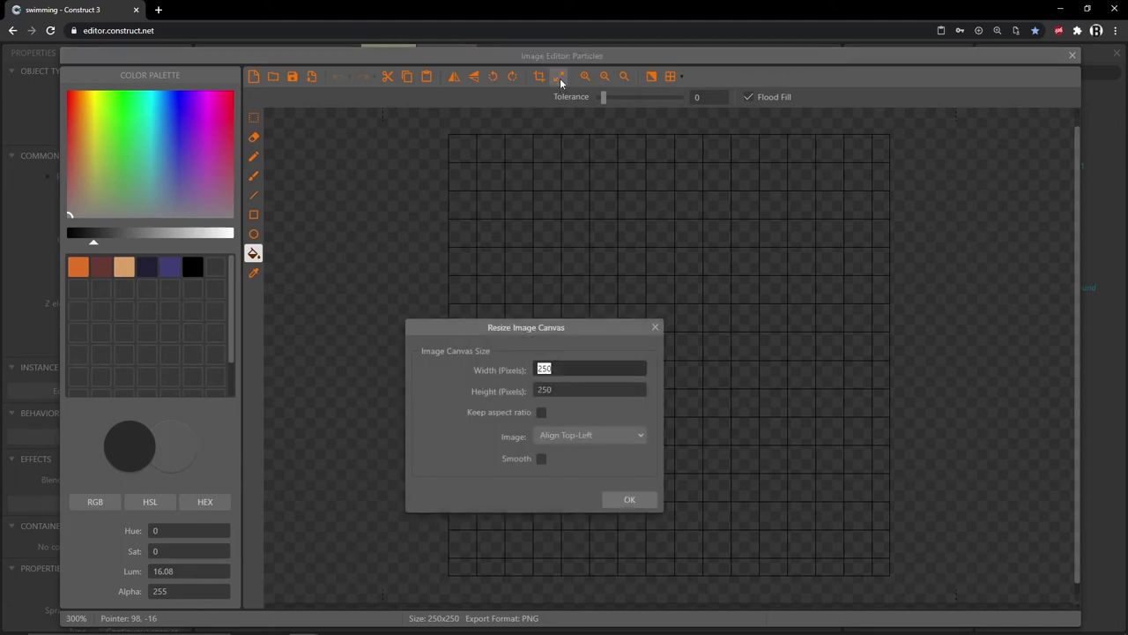
pyautogui.write('3')
pyautogui.press('Tab')
pyautogui.write('3')
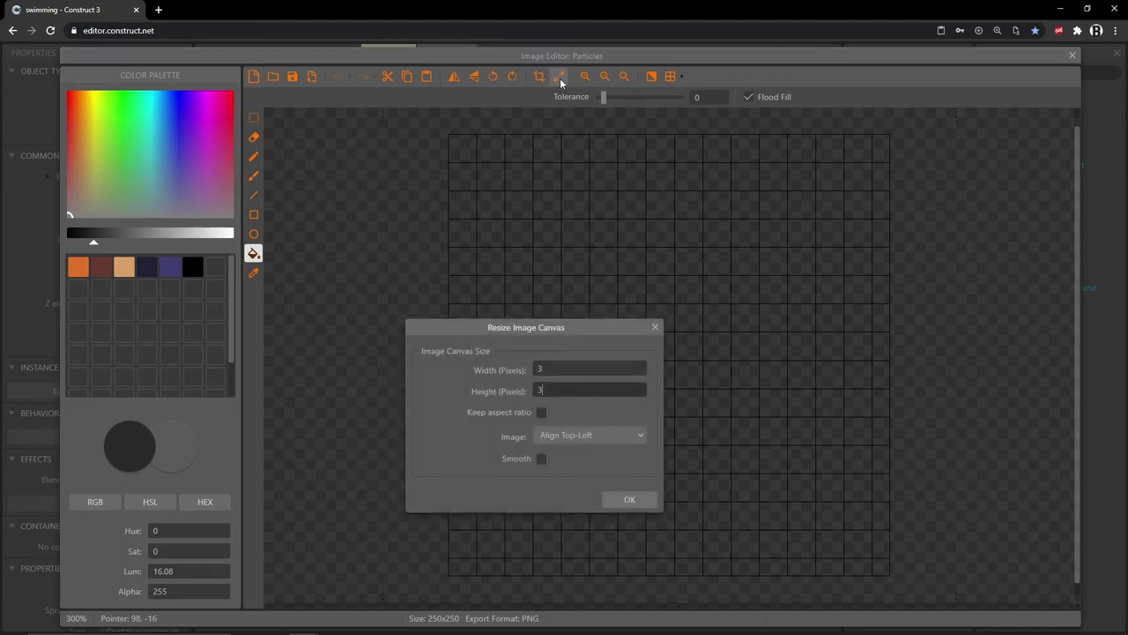
pyautogui.press('Return')
# Fill the 3×3 particle image with dark grey and return to the layout
pyautogui.keyDown('ctrl'); pyautogui.scroll(5, 711, 367); pyautogui.keyUp('ctrl')
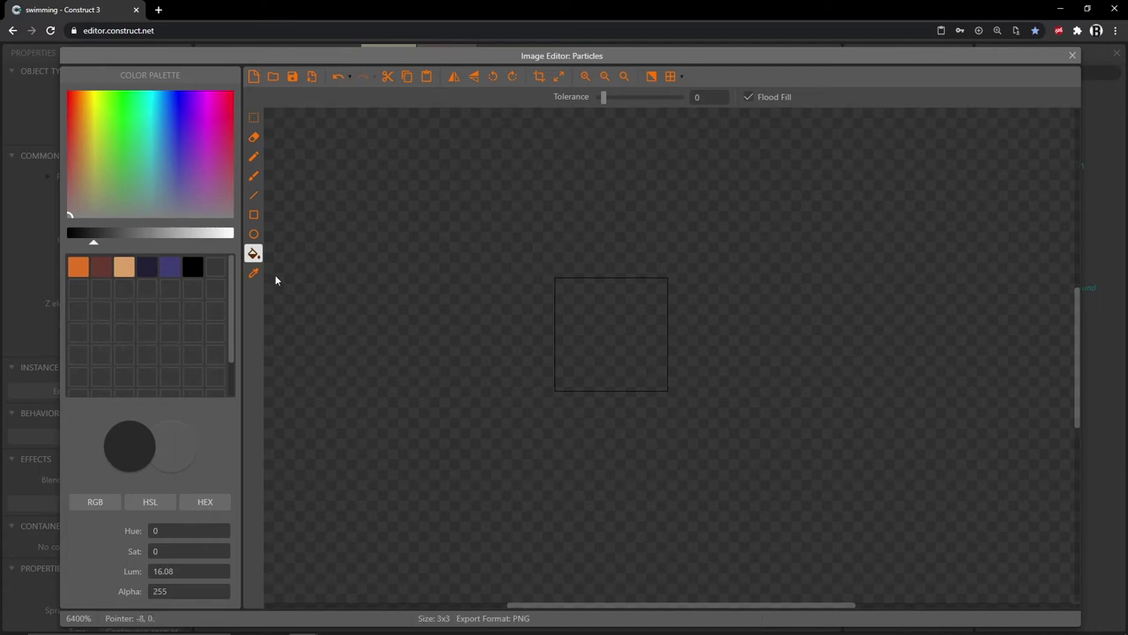
pyautogui.click(605, 320)
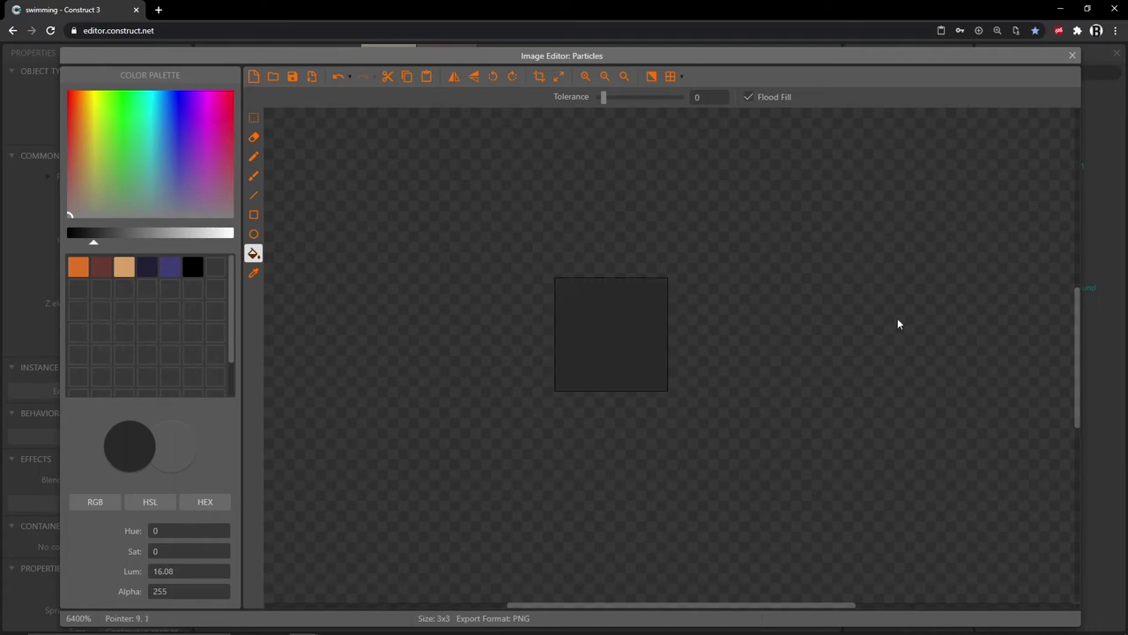
pyautogui.click(1072, 56)
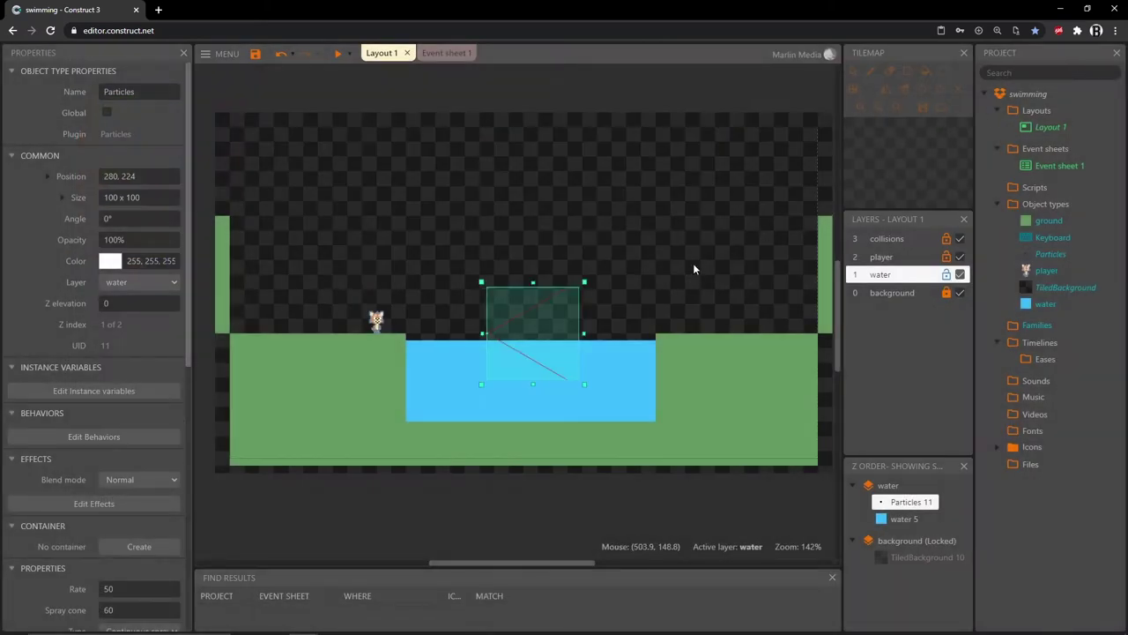
# Sample the light blue colour from the water sprite's image
pyautogui.doubleClick(639, 380)
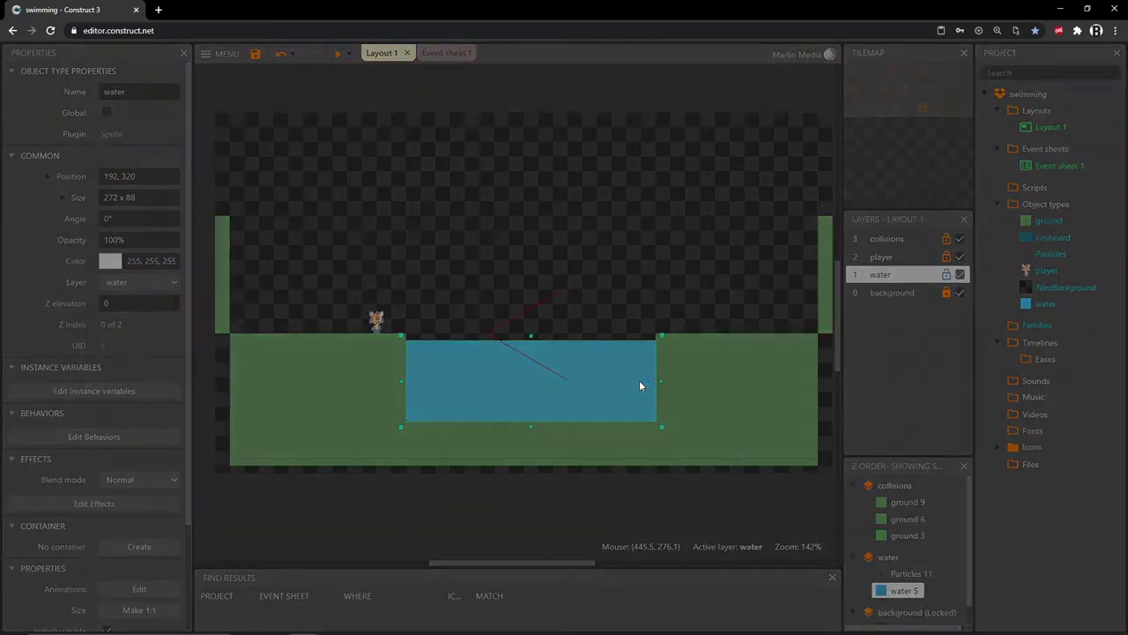
pyautogui.click(255, 274)
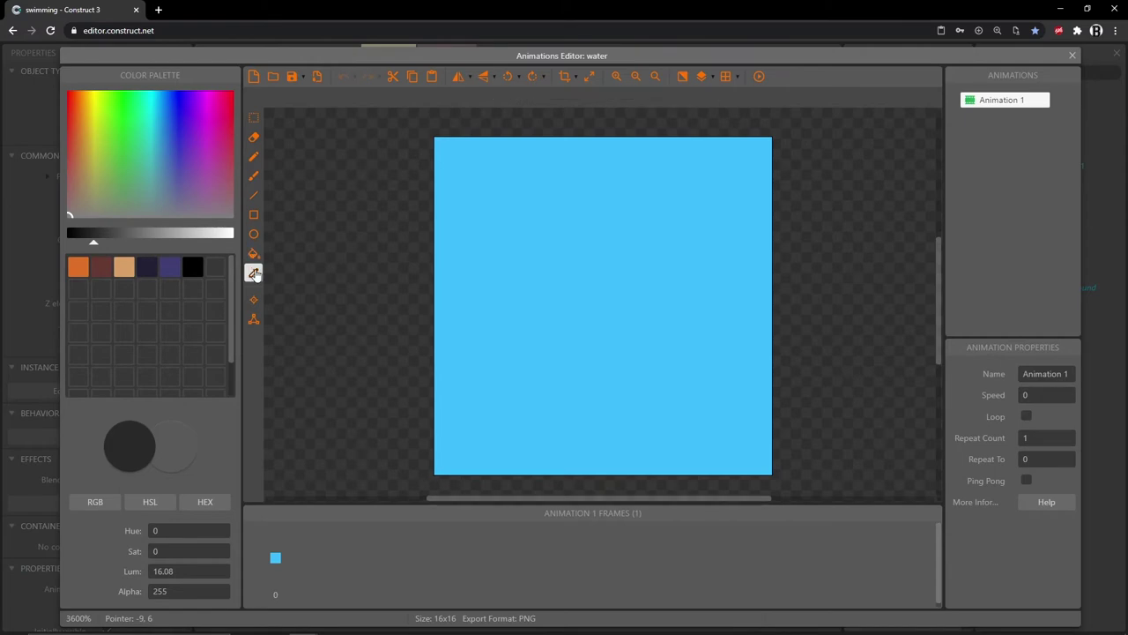
pyautogui.click(625, 255)
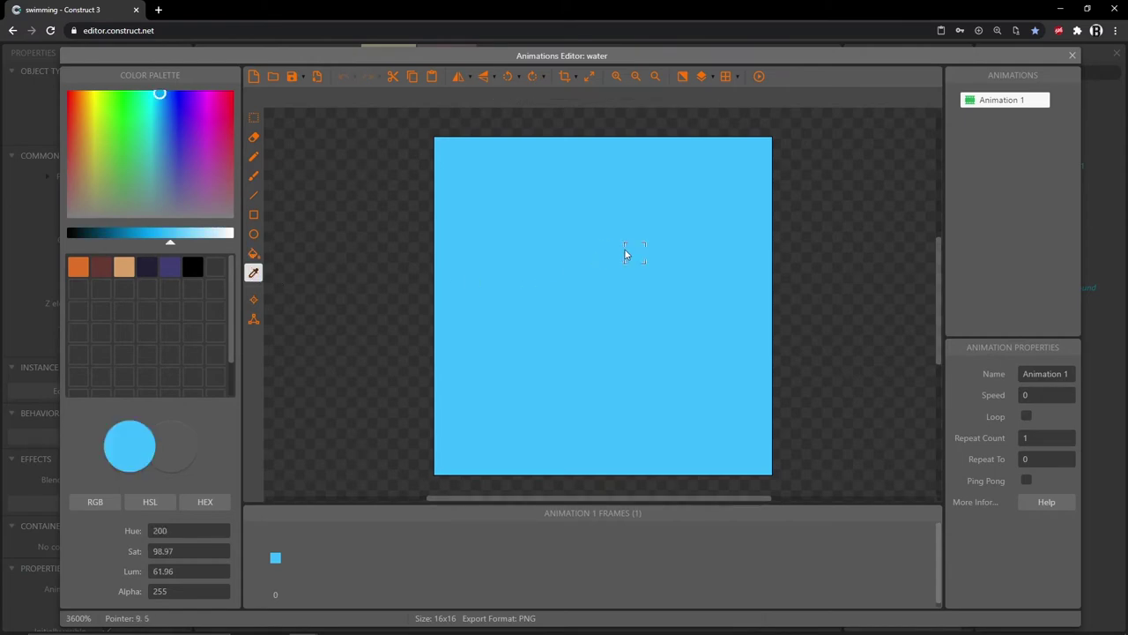
pyautogui.click(1072, 55)
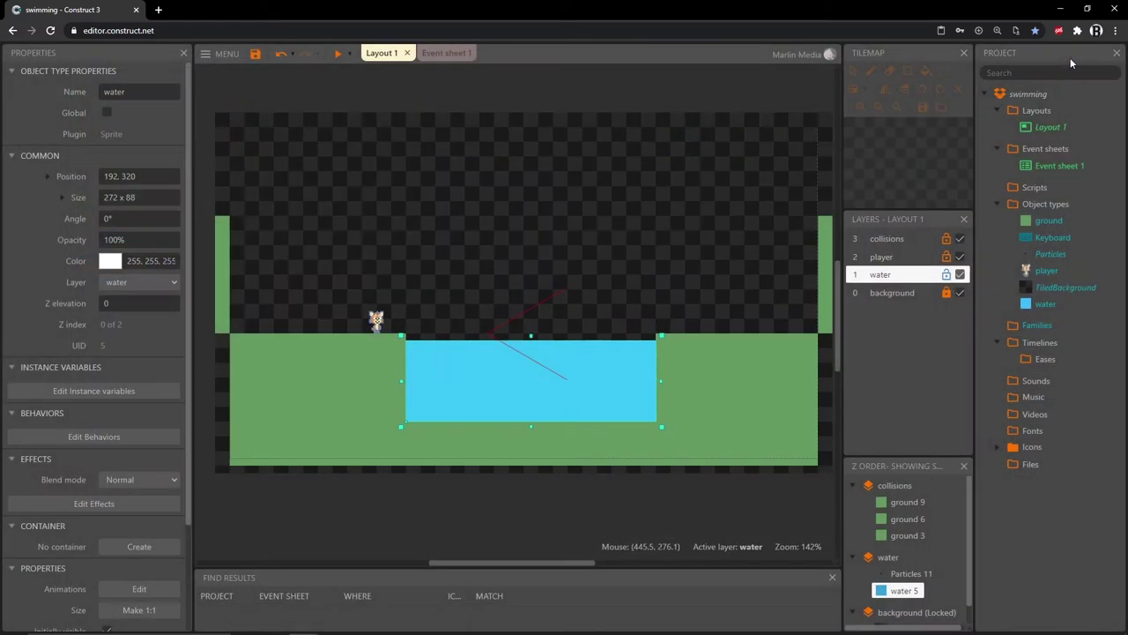
# Fill the 3×3 particle image with the sampled light blue and close the editor
pyautogui.doubleClick(514, 320)
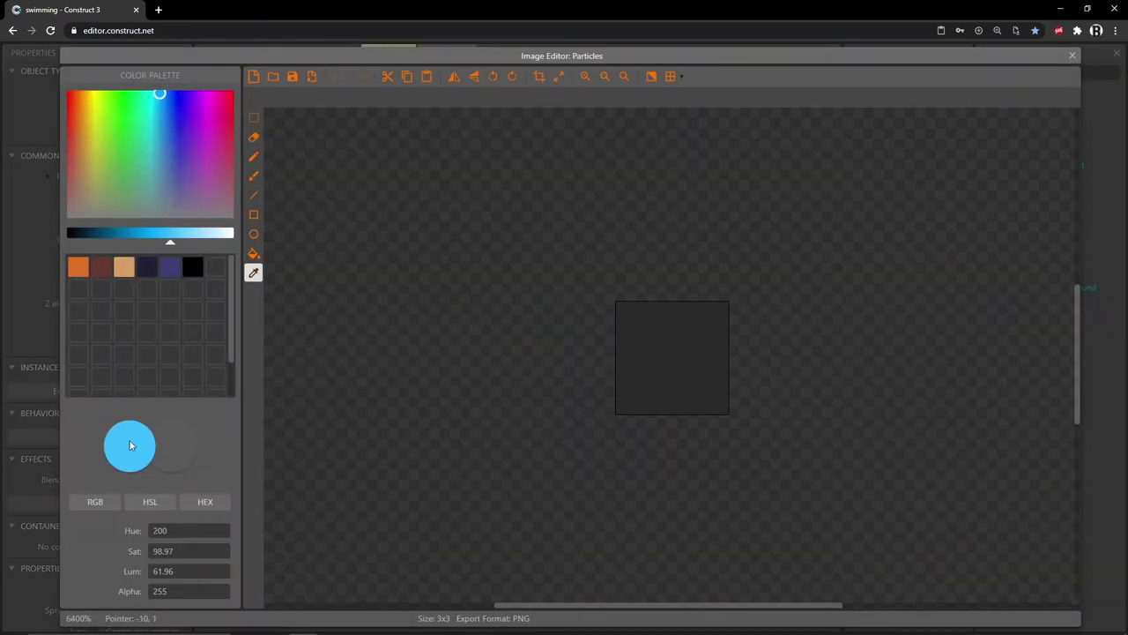
pyautogui.click(253, 253)
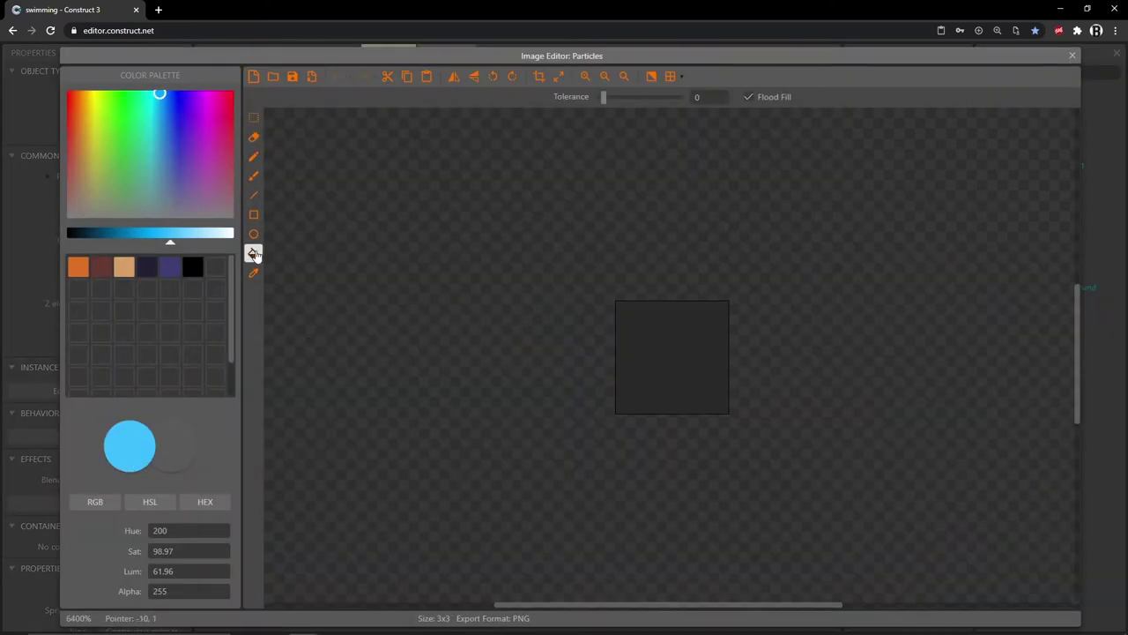
pyautogui.click(664, 350)
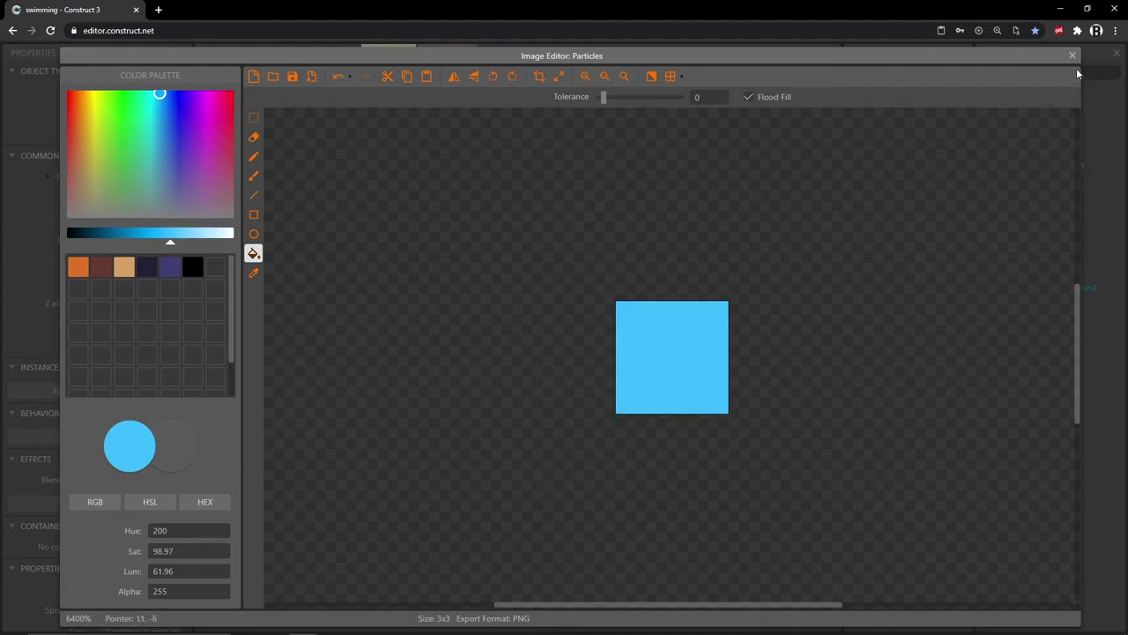
pyautogui.click(1073, 57)
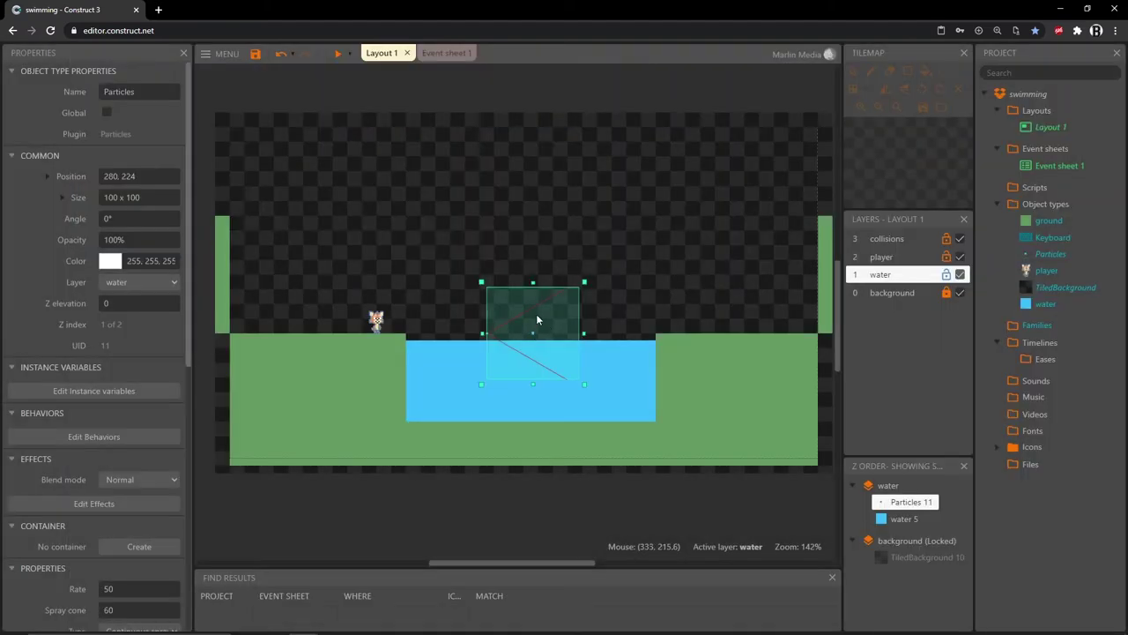